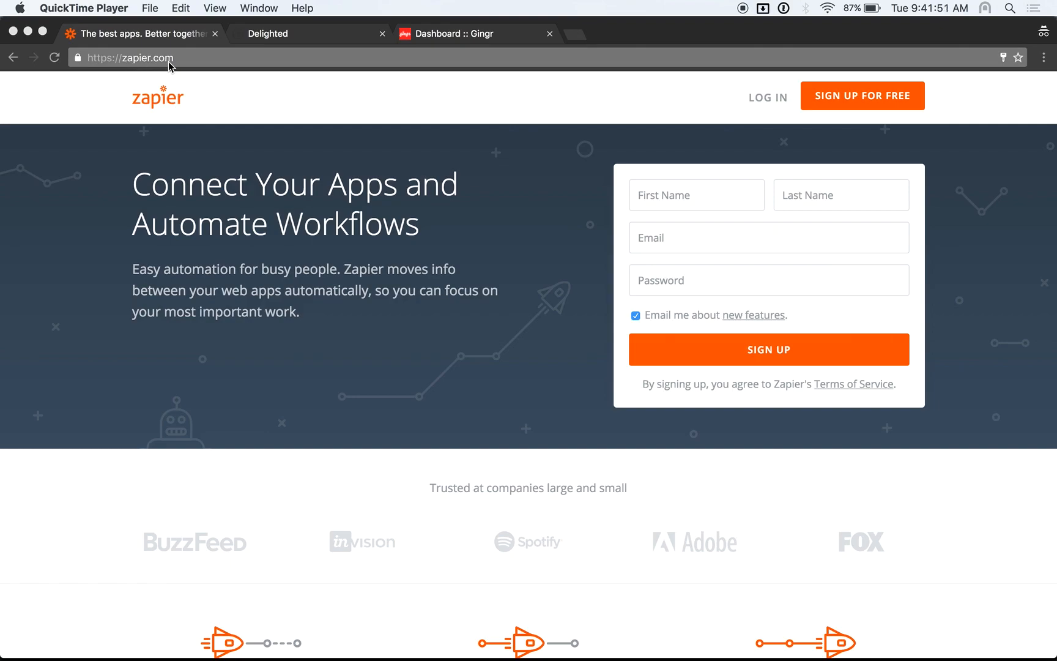
Log in to Zapier with the saved account email and the account password
left_click(742, 99)
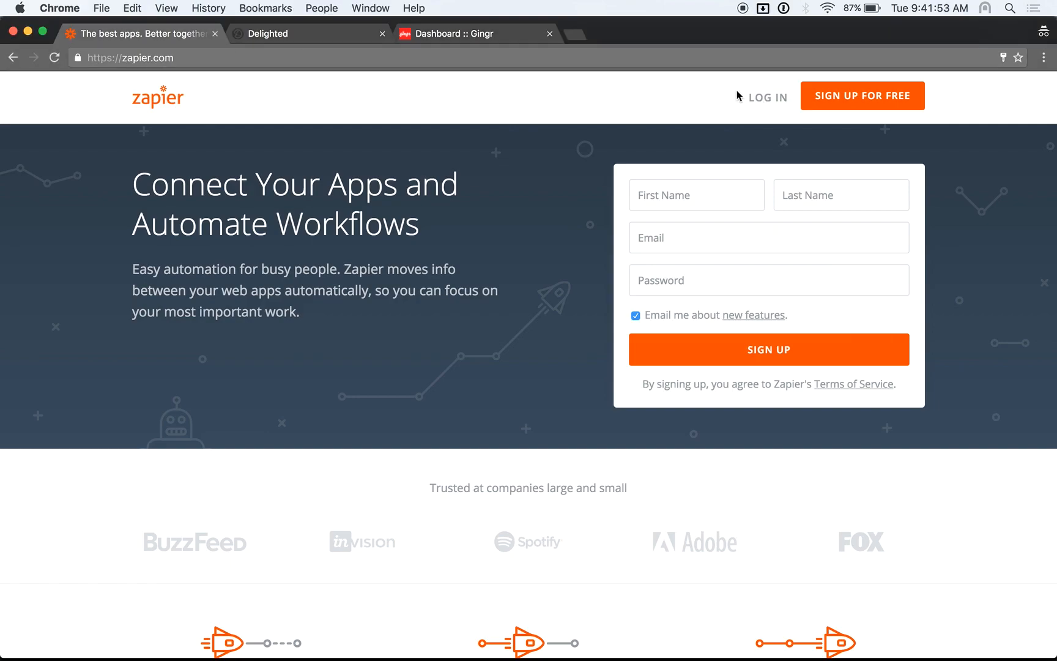
left_click(757, 99)
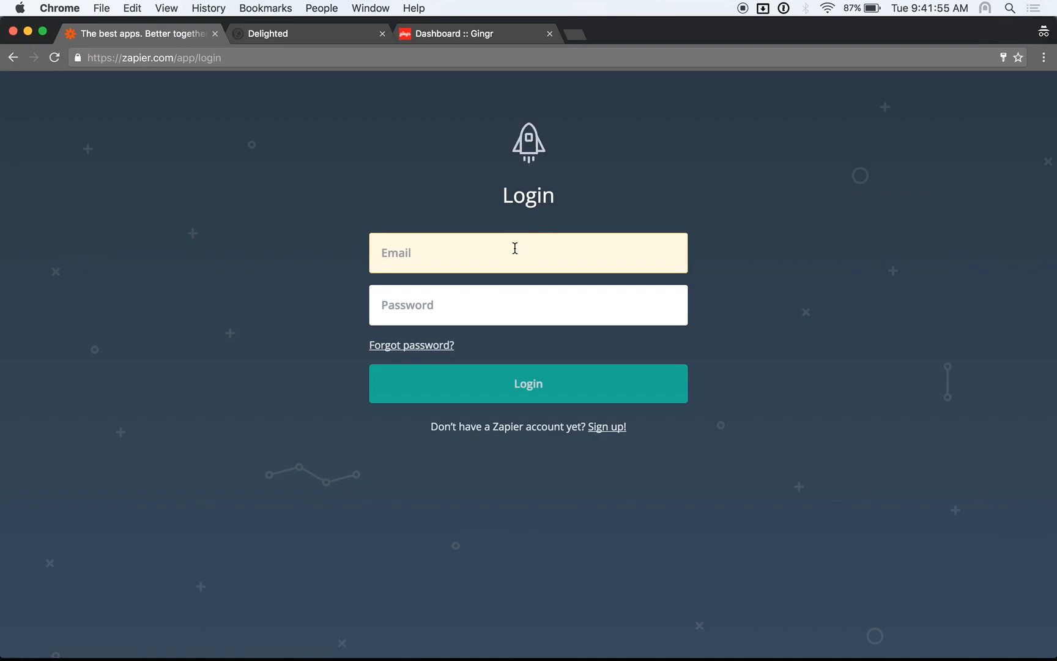
left_click(514, 247)
type("lee")
key("Down")
key("Tab")
type("********")
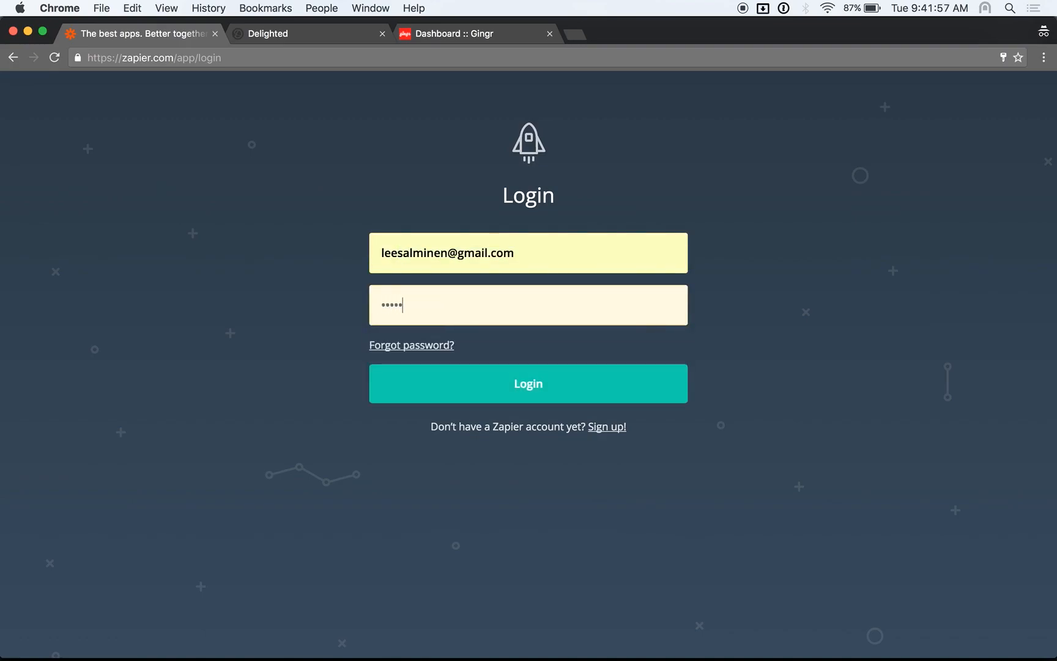
key("Return")
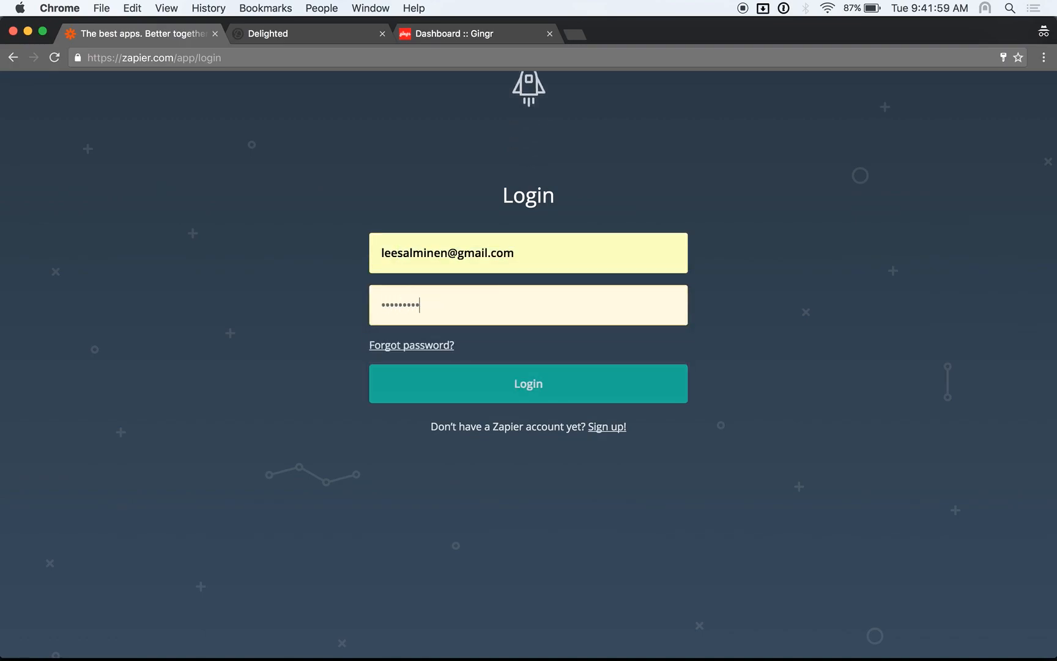
Re-enter the account password after the rejected login and sign in
key("super+a")
key("BackSpace")
type("********")
key("Return")
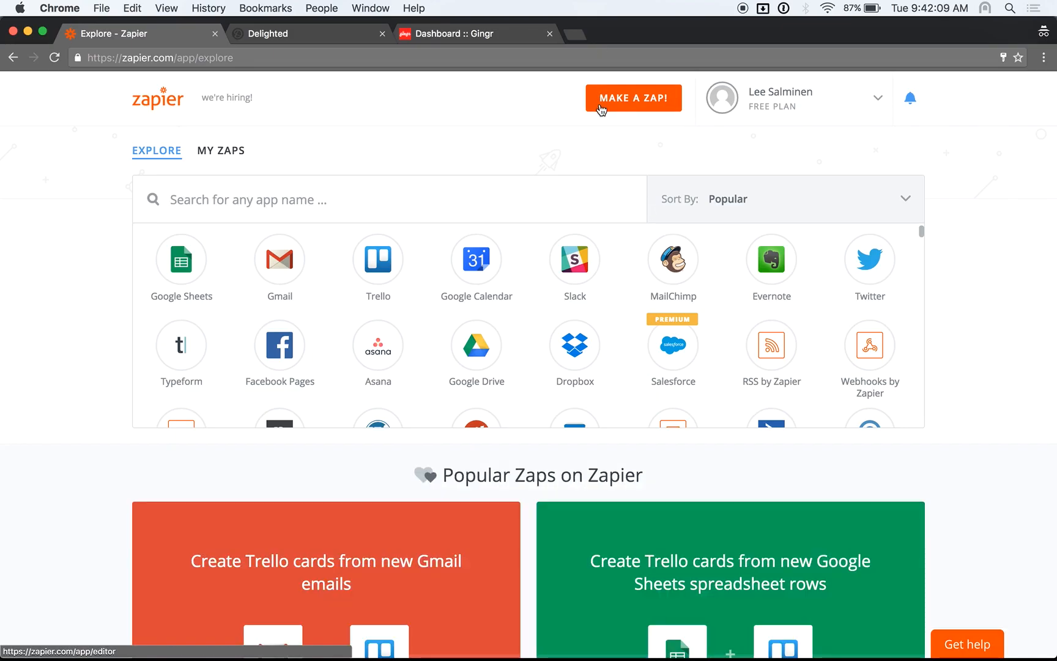
Start a new zap with the Webhooks by Zapier Catch Hook trigger
left_click(601, 107)
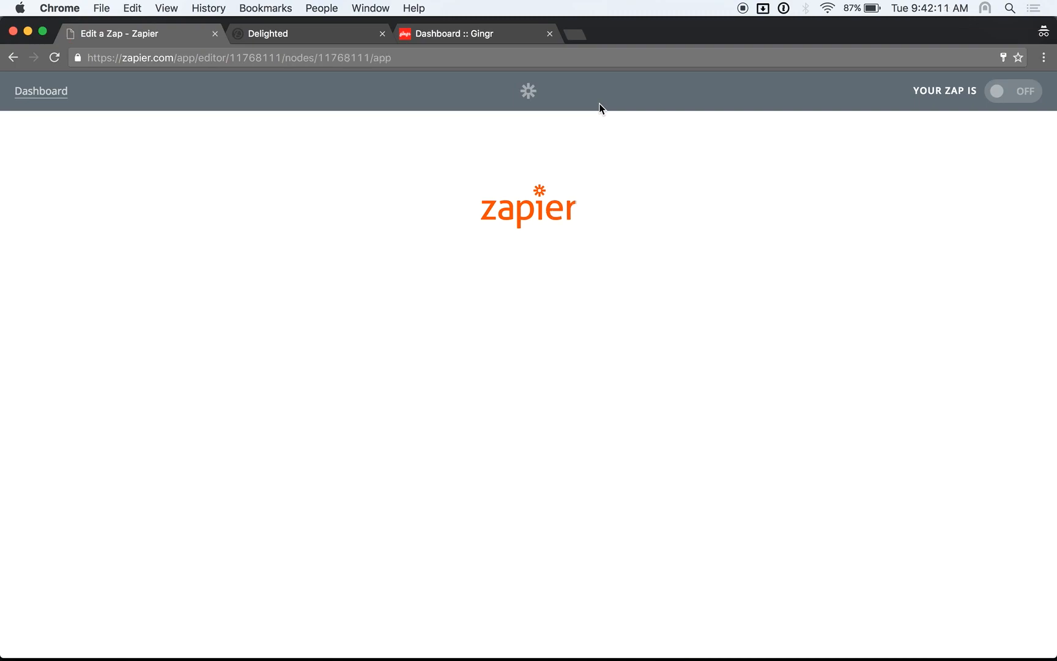
type("webhoo")
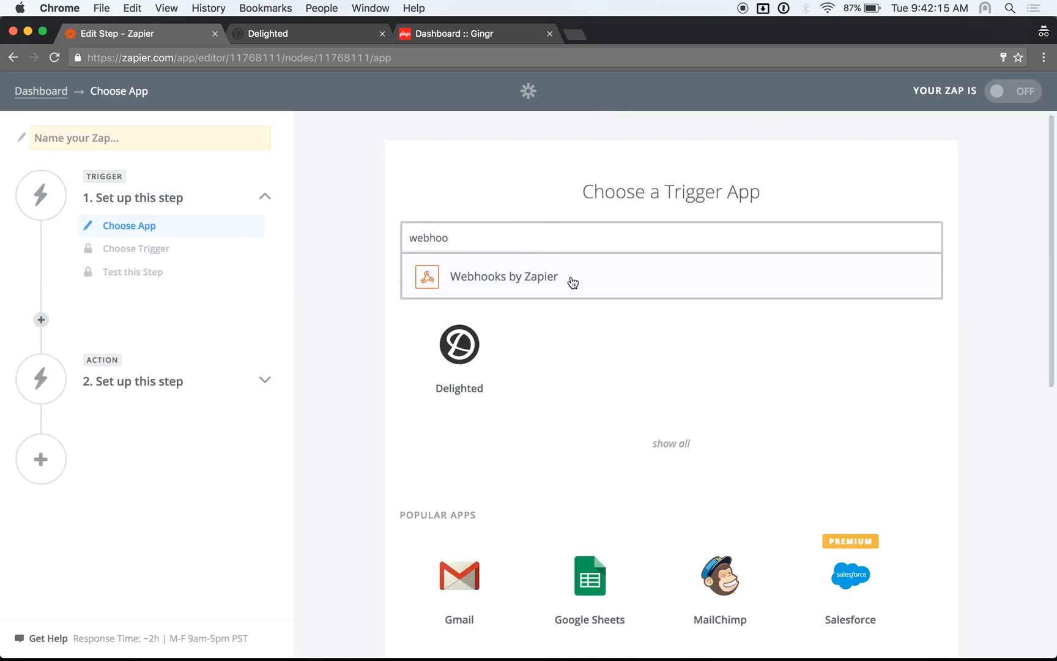
left_click(572, 282)
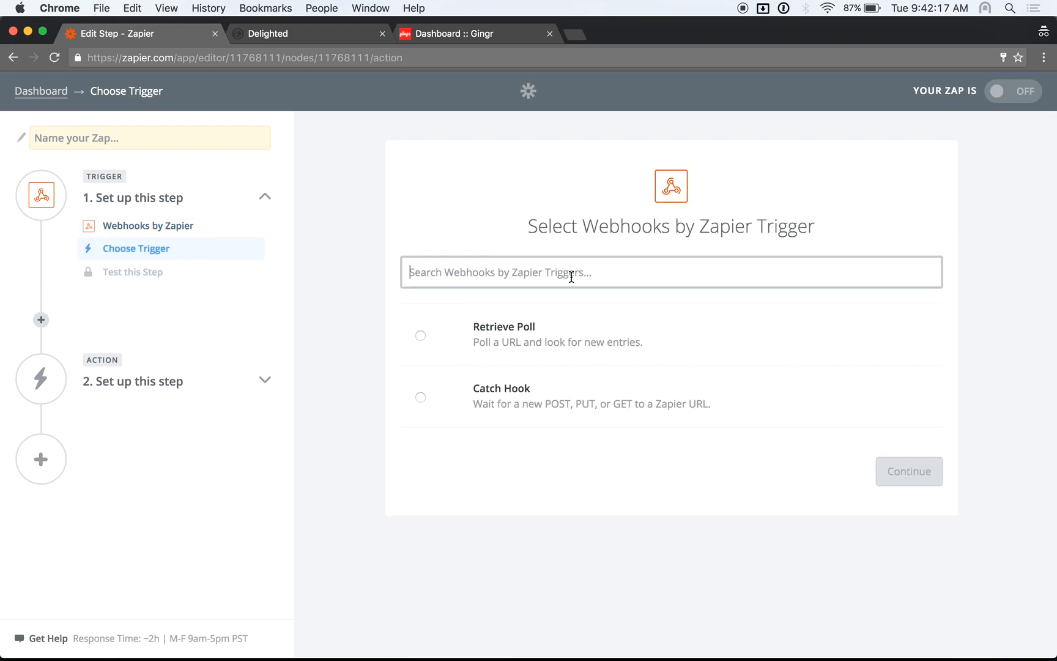
left_click(527, 403)
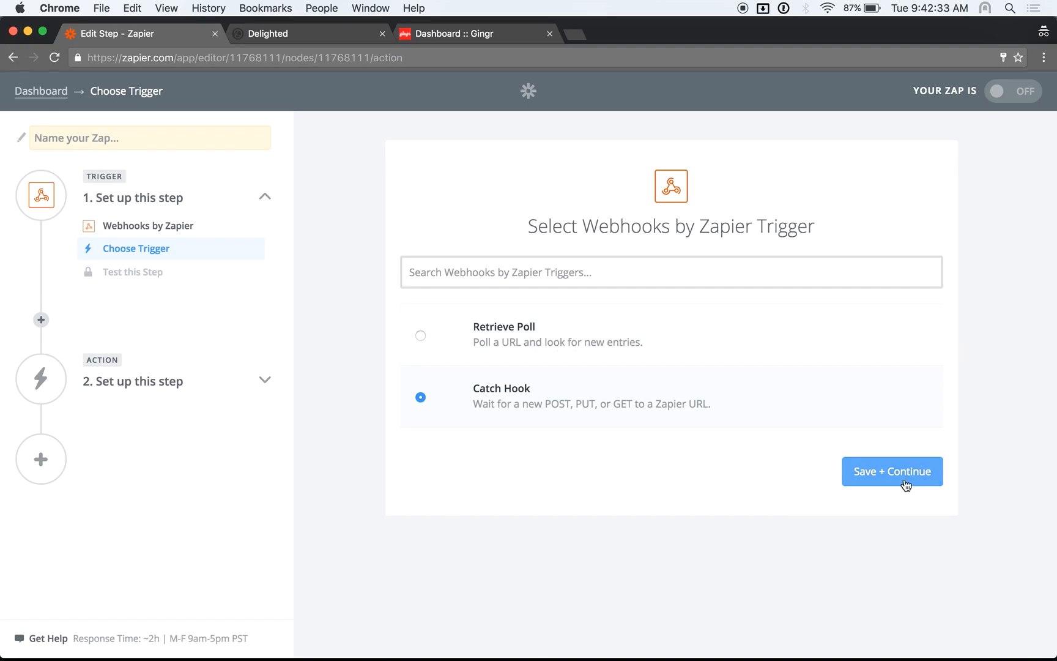
Save the trigger without a child key and copy the generated webhook URL
left_click(877, 472)
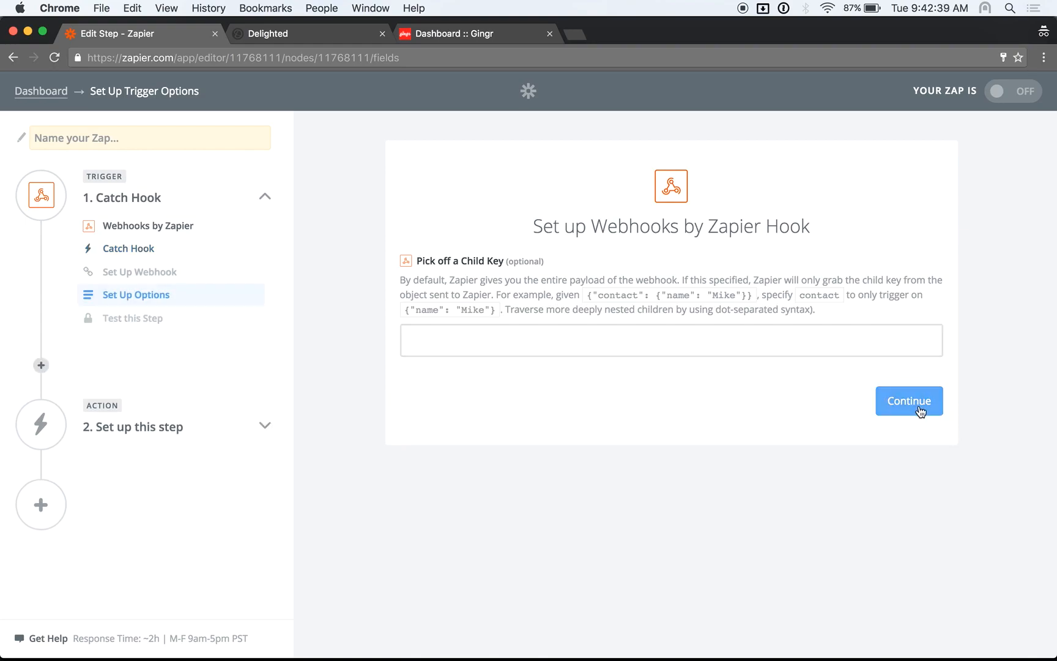
left_click(909, 402)
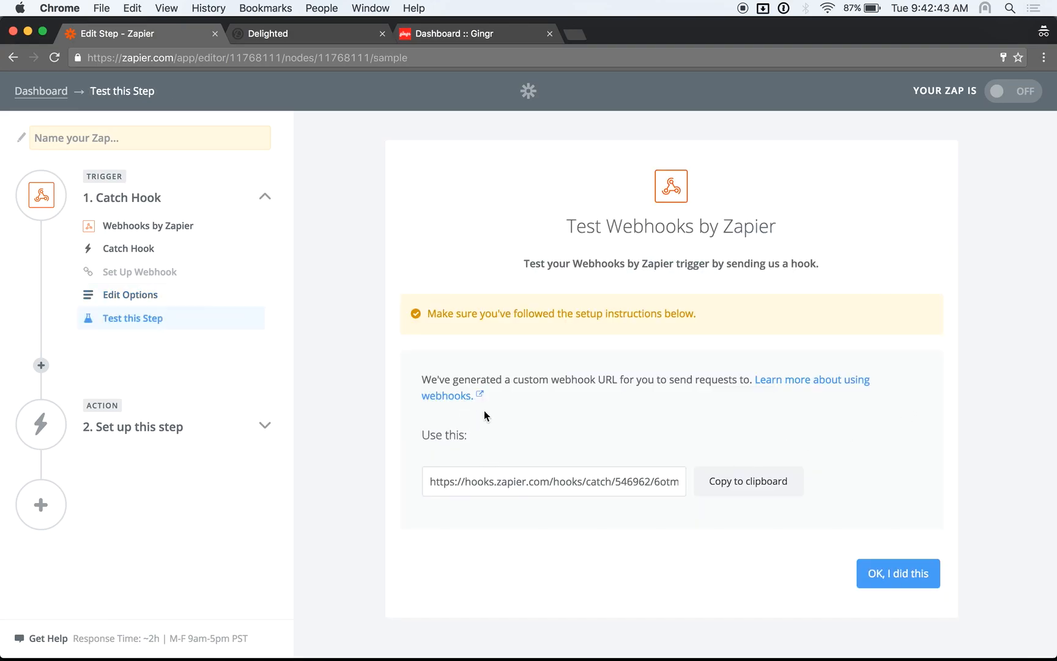
left_click(735, 487)
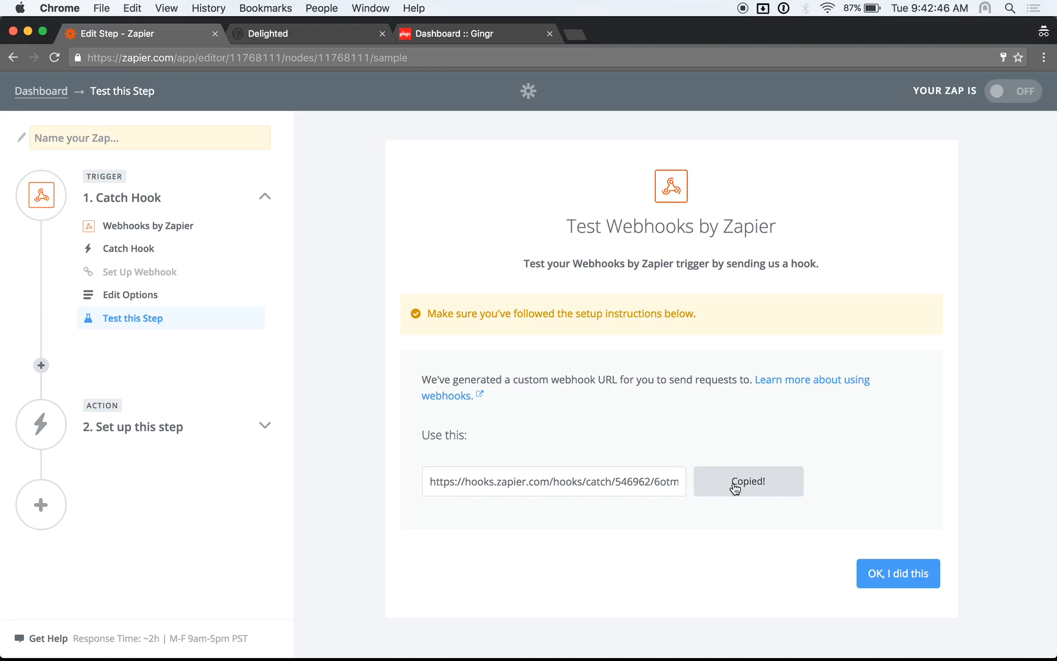
Open Gingr's System-Wide Settings from the Admin area via a 'sys' search
left_click(455, 37)
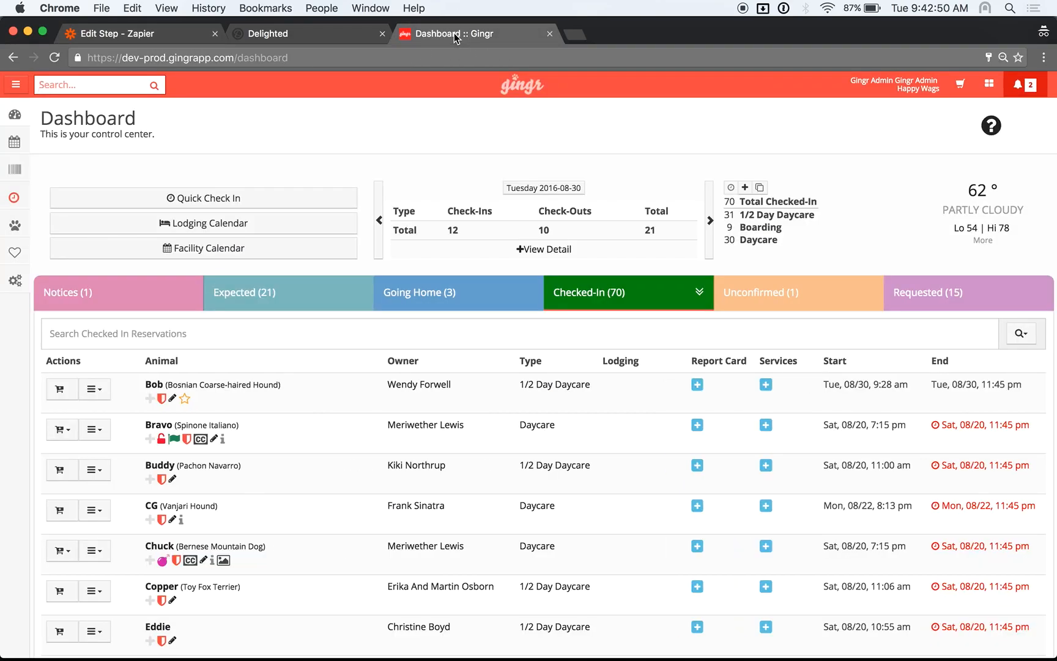
left_click(13, 282)
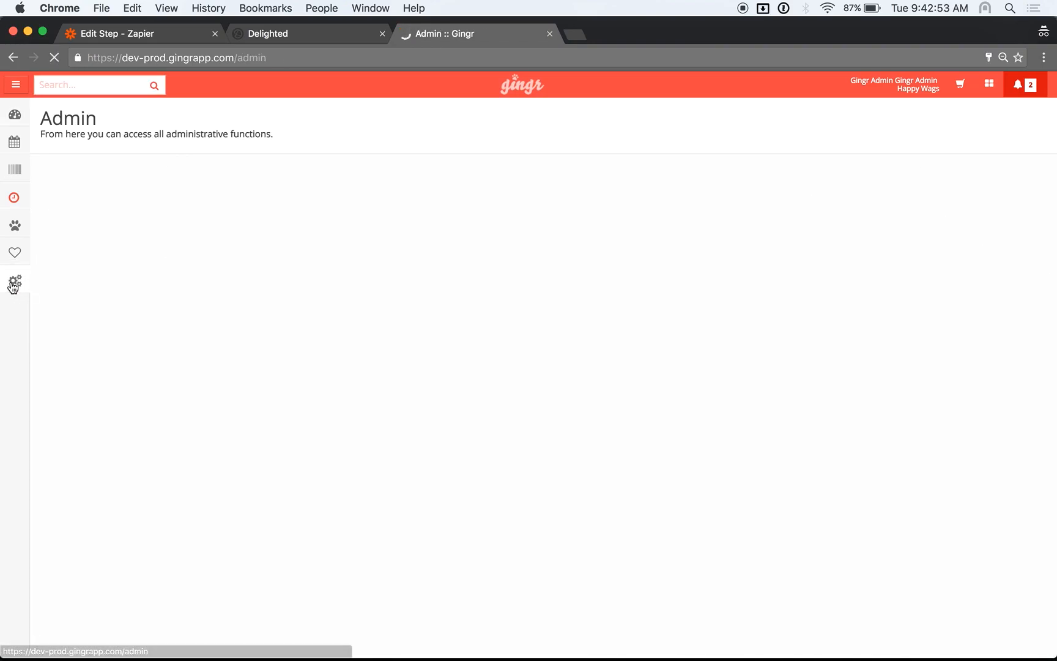
type("sys")
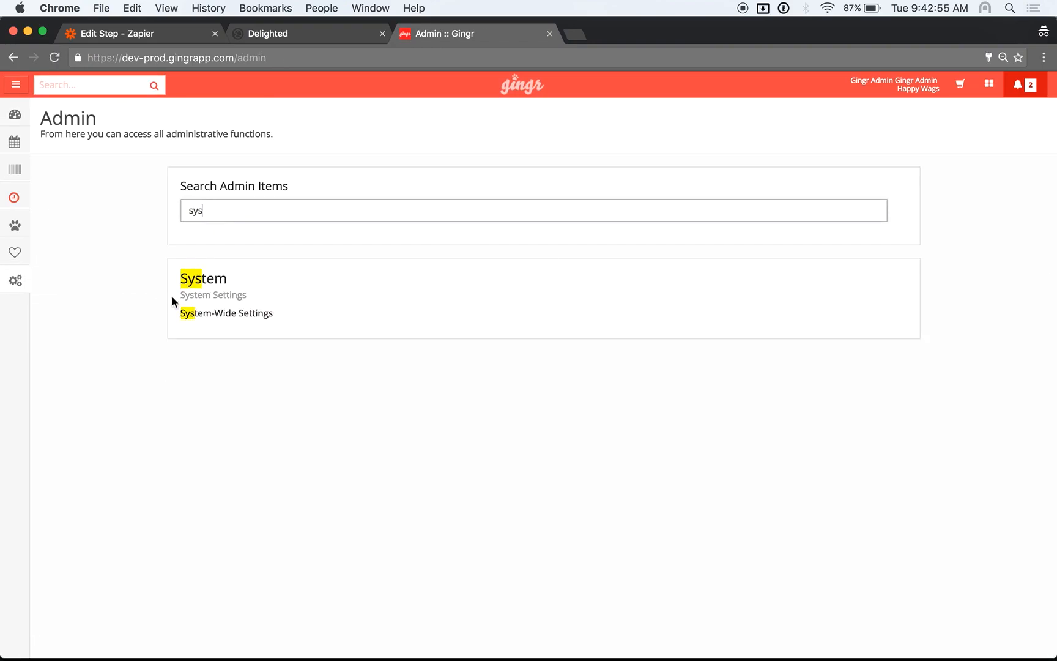
left_click(218, 314)
scroll(407, 309, "down", 20)
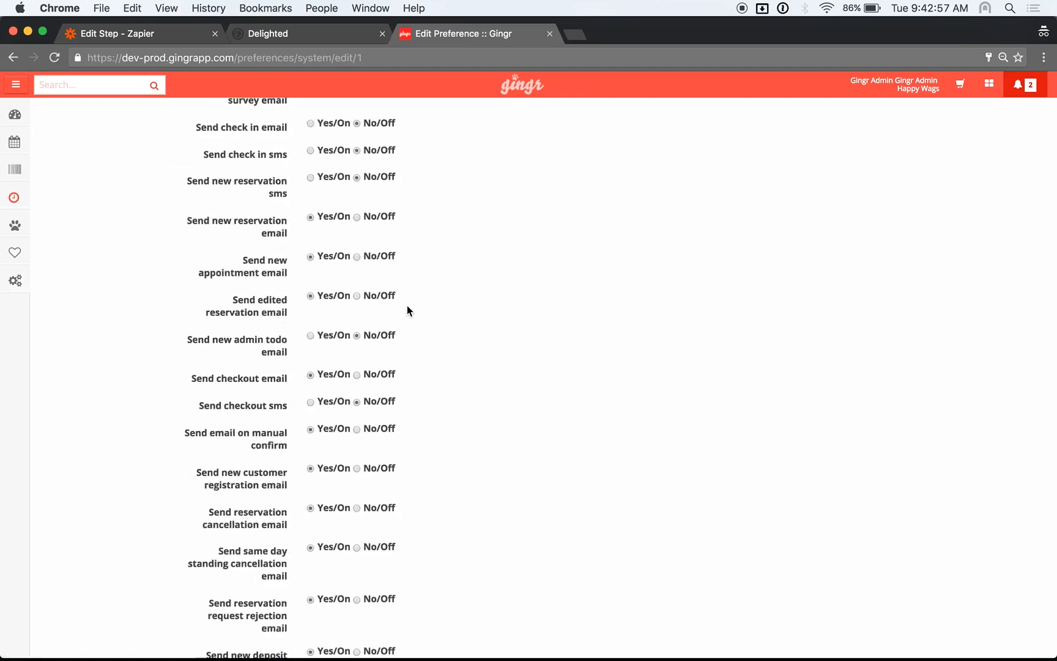
Paste the Zapier URL into Webhook url, enter a signature key, and save the settings
left_click(373, 416)
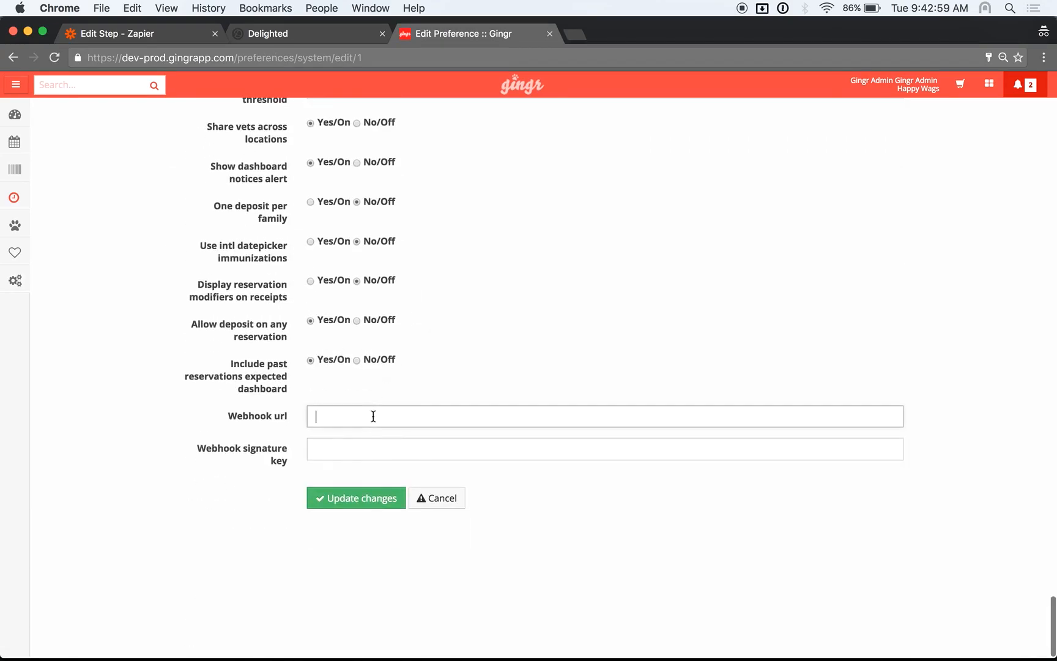
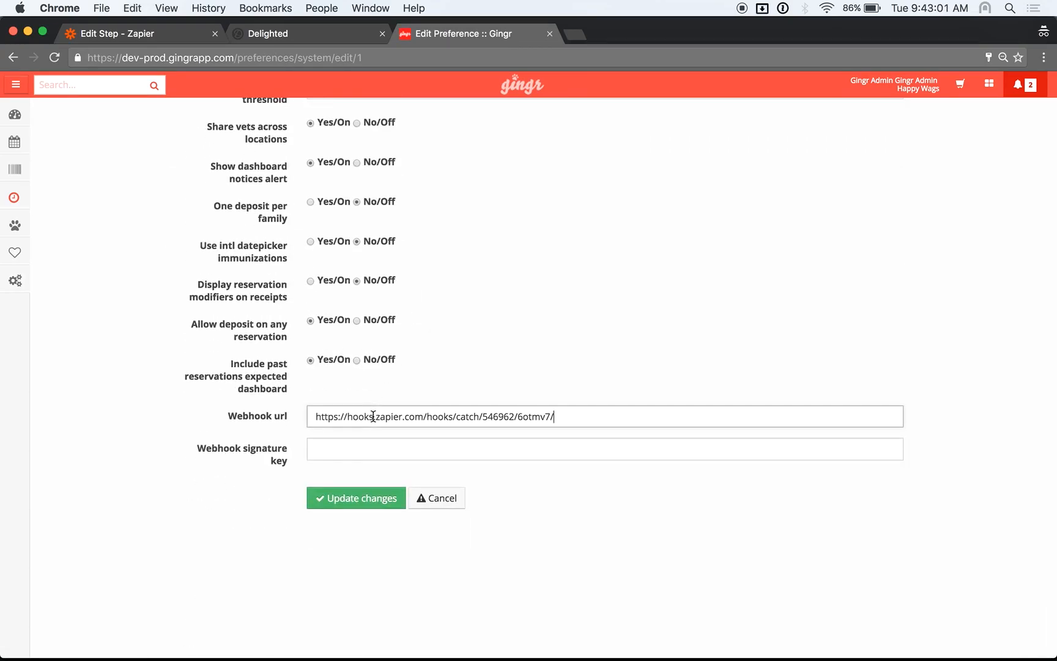
left_click(385, 453)
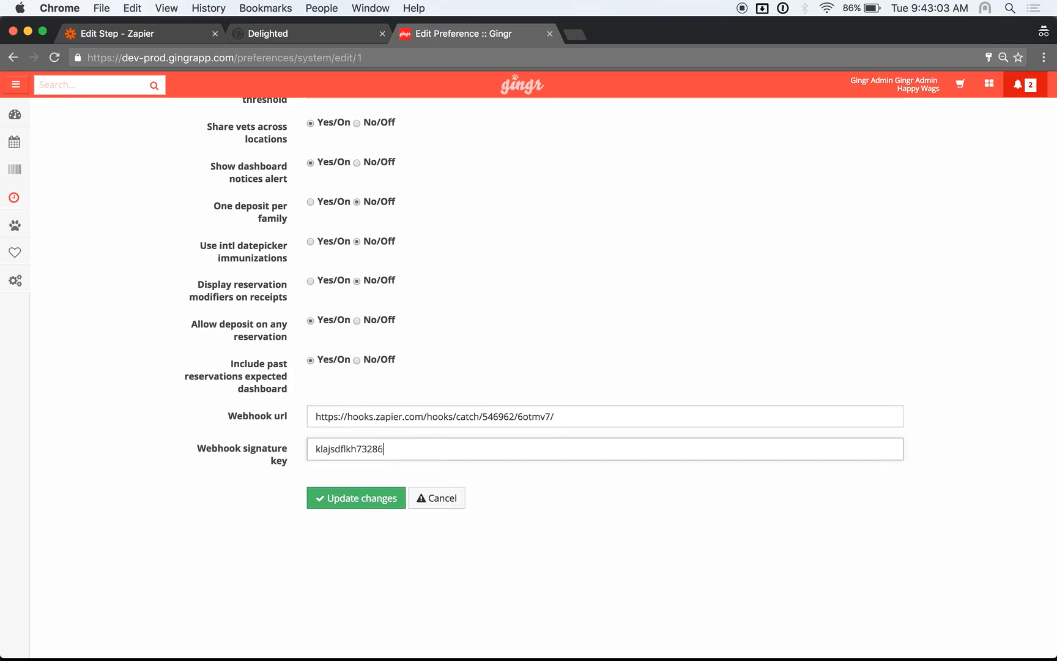
left_click(361, 499)
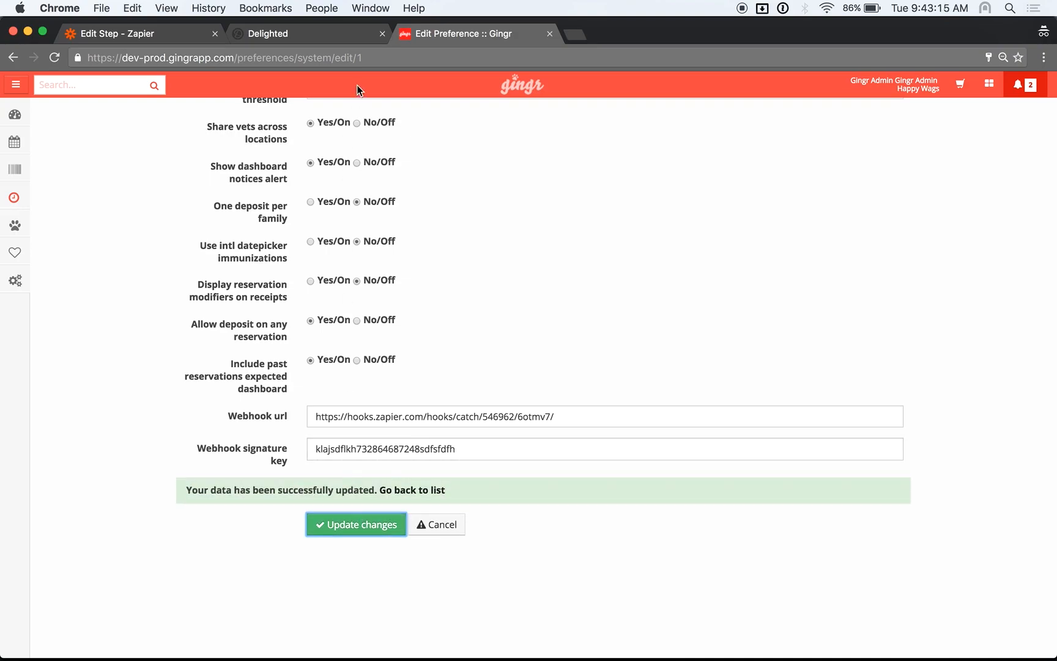
Confirm the webhook is set up in Zapier so the Catch Hook test waits for a hook
left_click(162, 32)
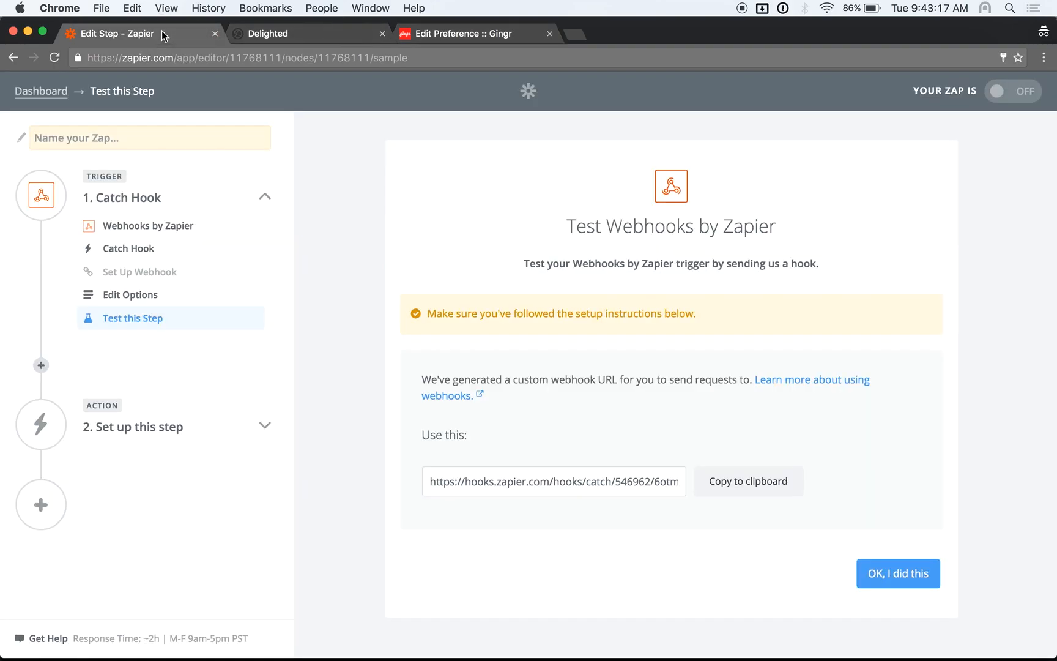
left_click(913, 588)
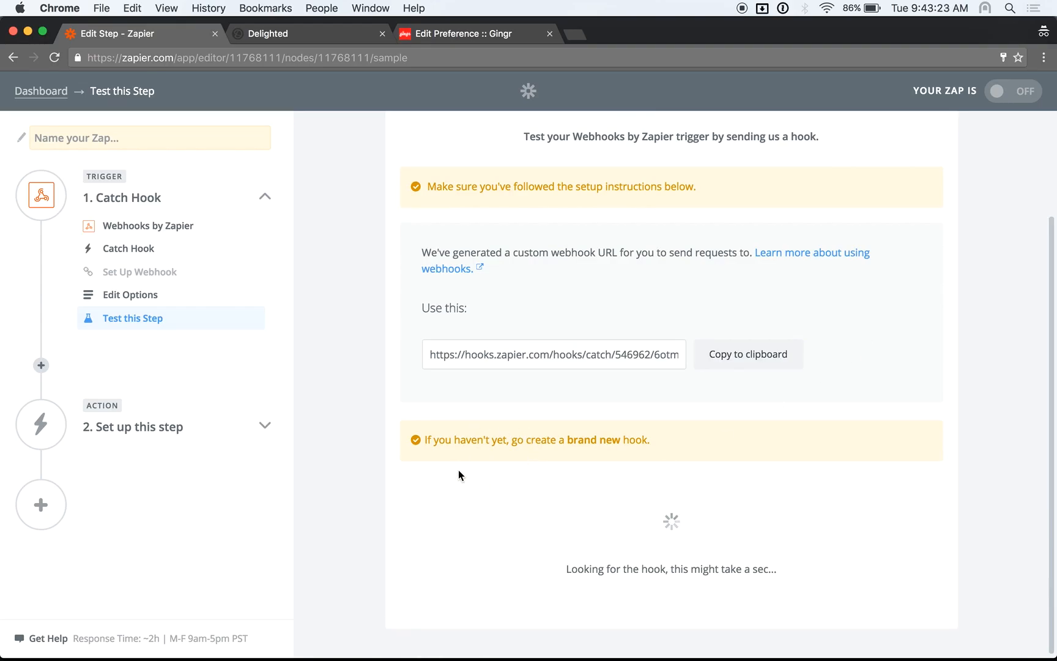
left_click(443, 36)
Start a new owner record with the owner's first name, last name and street address
mouse_move(15, 225)
left_click(76, 249)
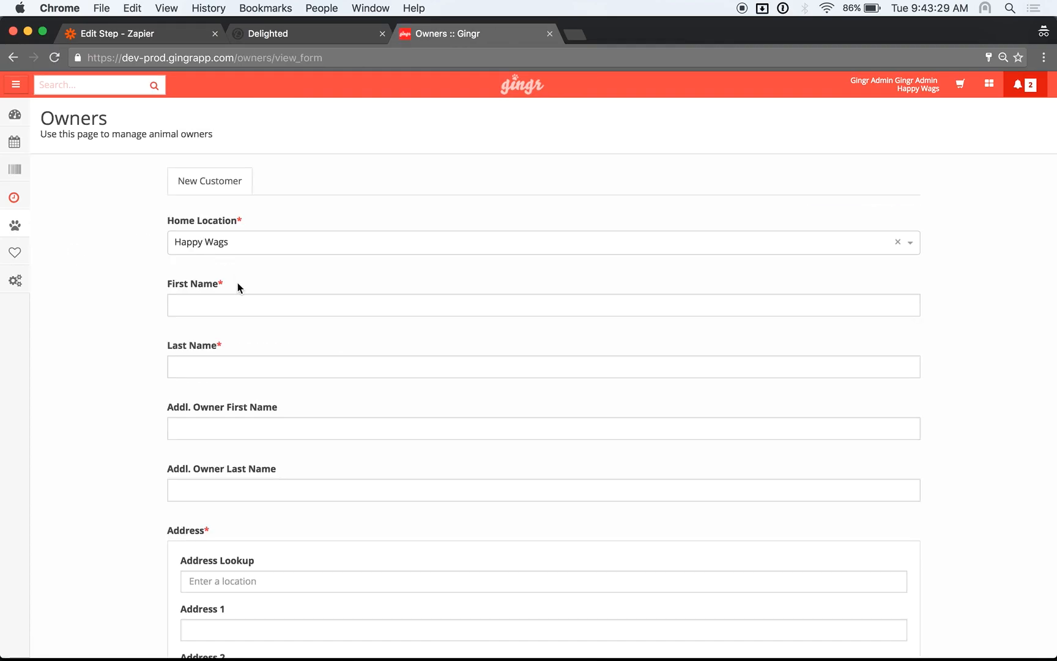
left_click(238, 305)
type("Testyyy")
key("Tab")
type("Acou")
key("BackSpace")
key("BackSpace")
type("count")
key("Tab")
key("Tab")
key("Tab")
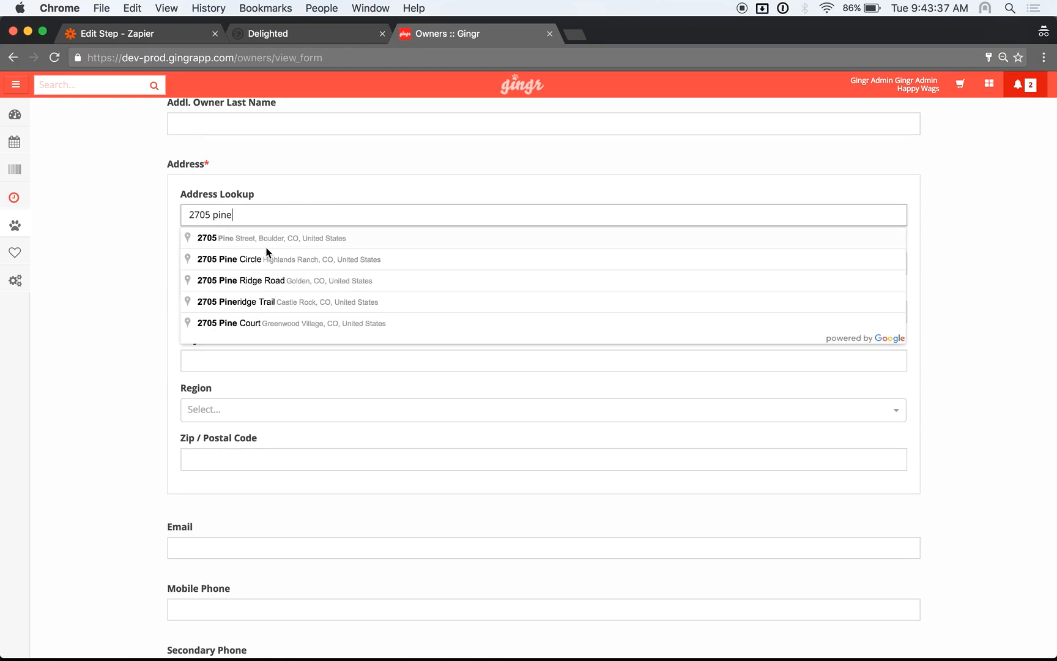
left_click(267, 243)
Enter the owner's email address and continue to the animal details
left_click(263, 538)
scroll(259, 540, "down", 1)
scroll(259, 541, "down", 3)
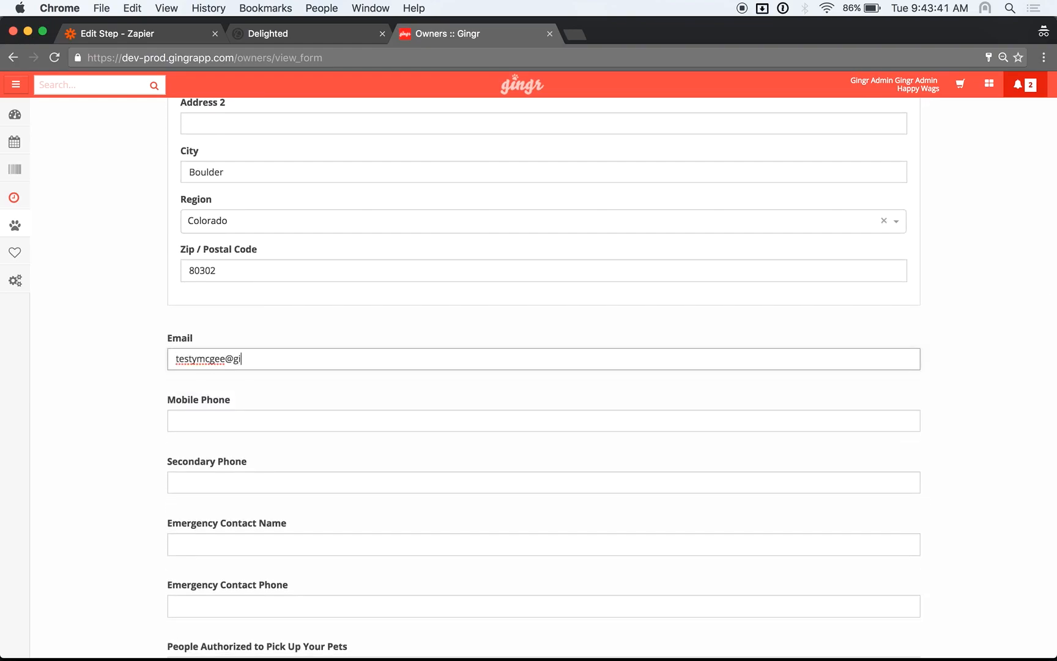
scroll(544, 380, "down", 1)
scroll(279, 534, "down", 15)
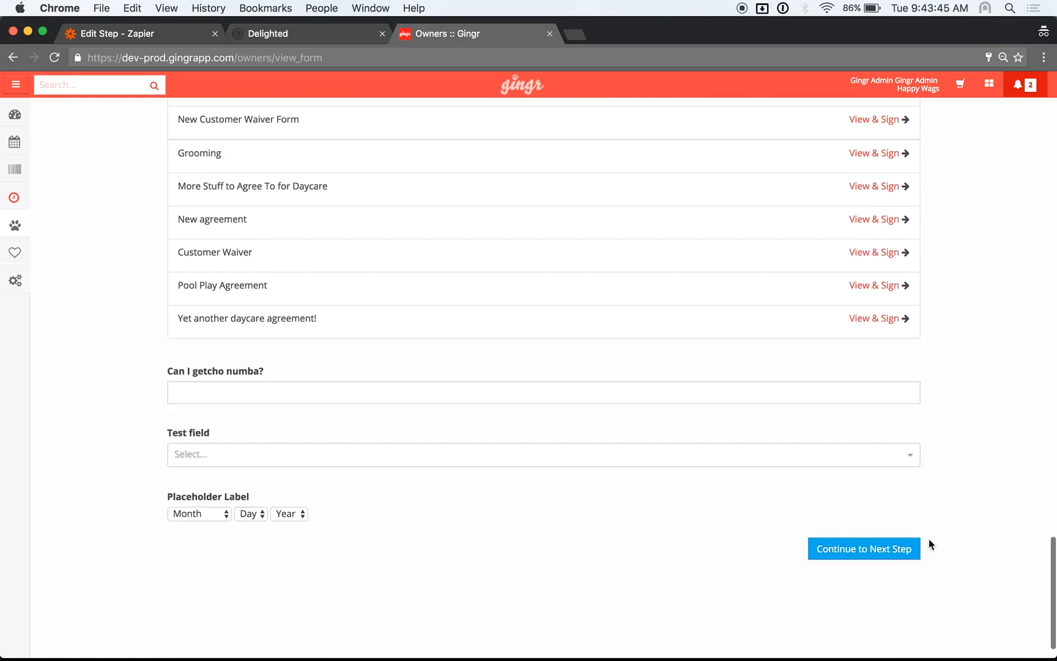
left_click(899, 549)
Add pet 'Pettty 1' as Airedale Mixed, save, and decline the registration email
left_click(276, 241)
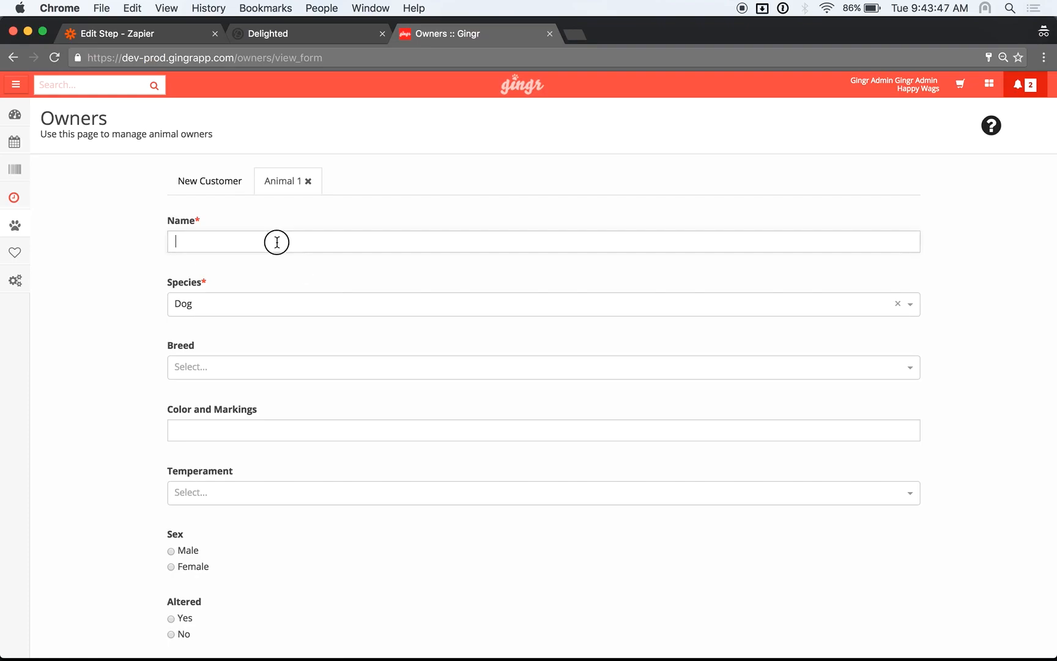
type("Pettty 1")
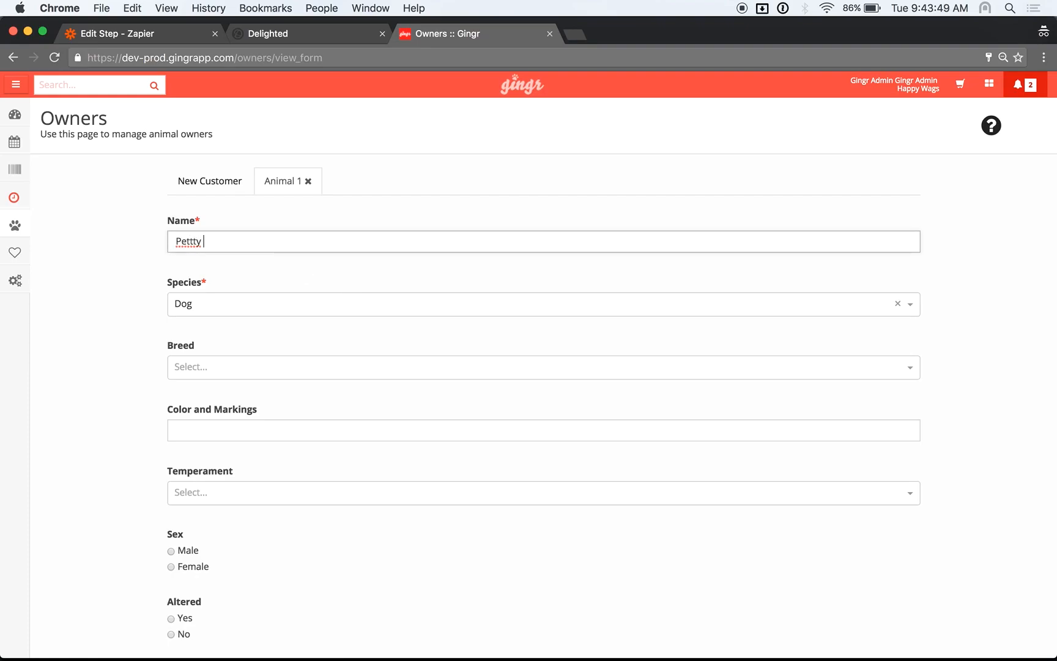
left_click(315, 365)
left_click(309, 490)
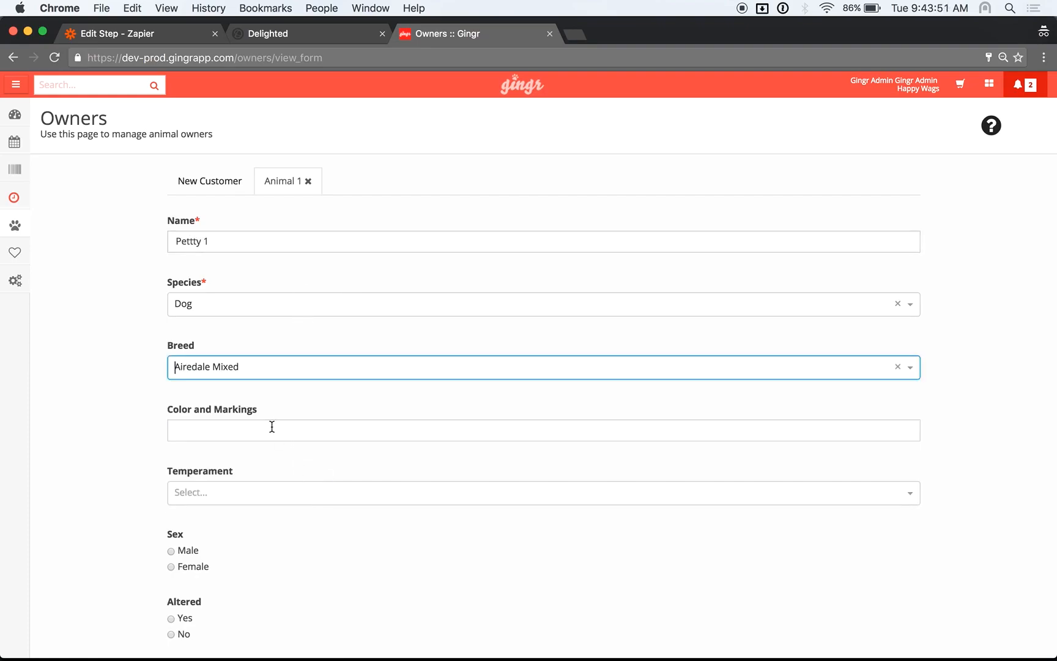
scroll(267, 445, "down", 10)
scroll(267, 445, "down", 15)
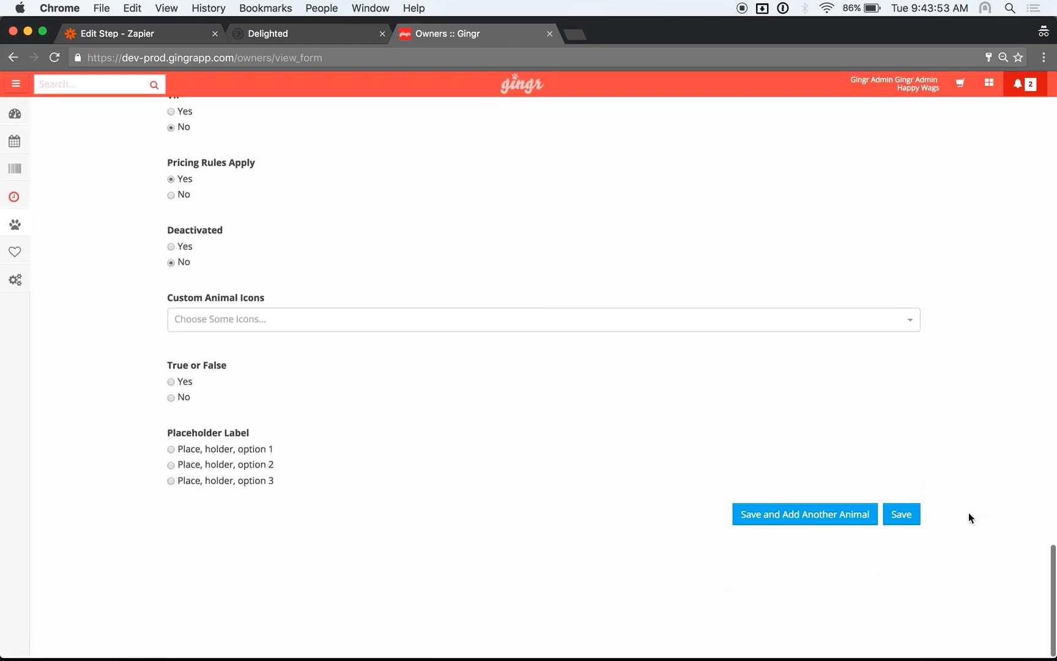
left_click(901, 514)
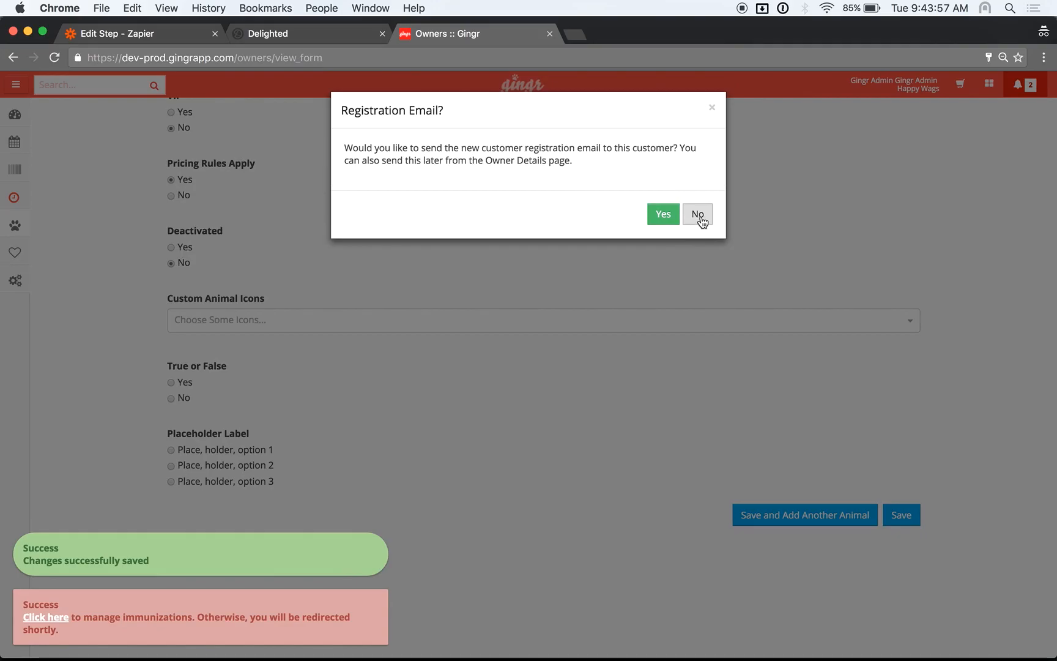
left_click(697, 215)
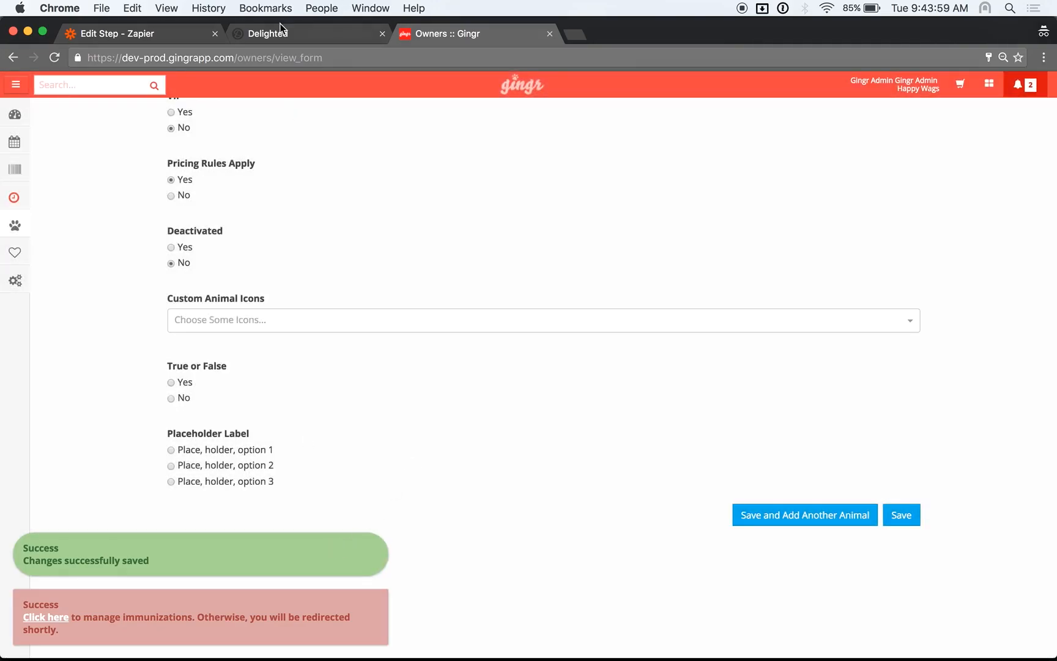
Continue past the successful hook test and insert a Filter step after the trigger
left_click(194, 30)
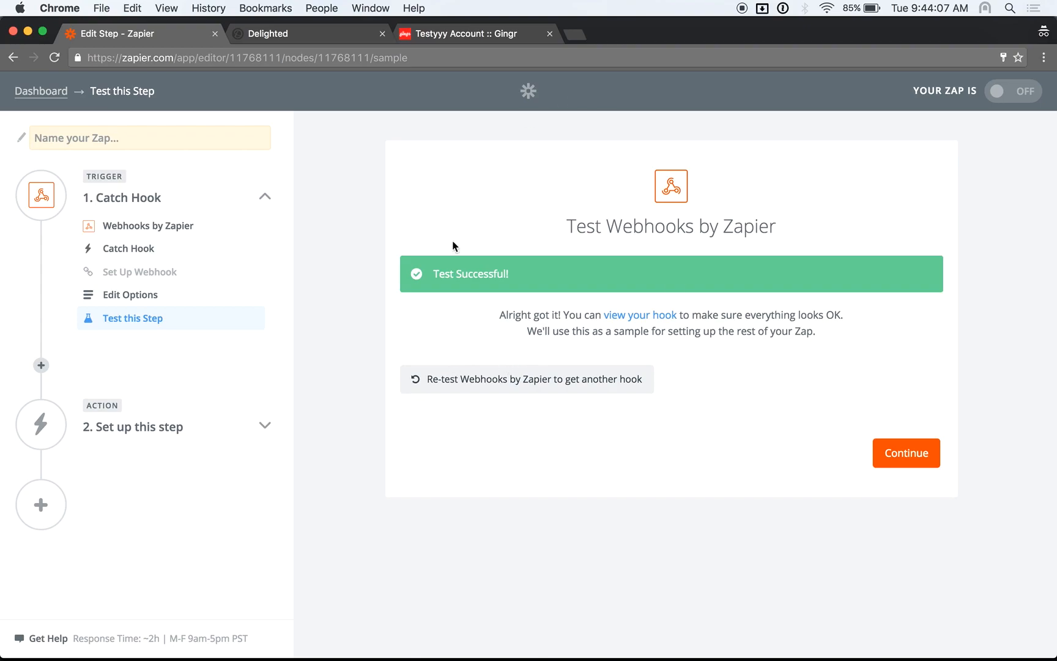
left_click(908, 460)
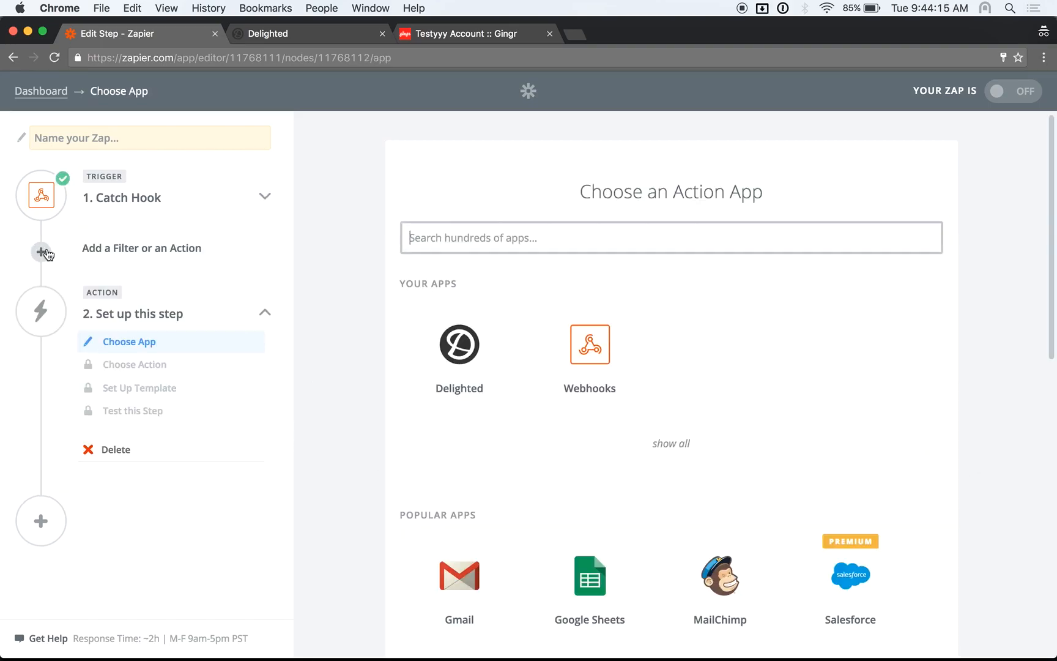
left_click(42, 252)
left_click(190, 272)
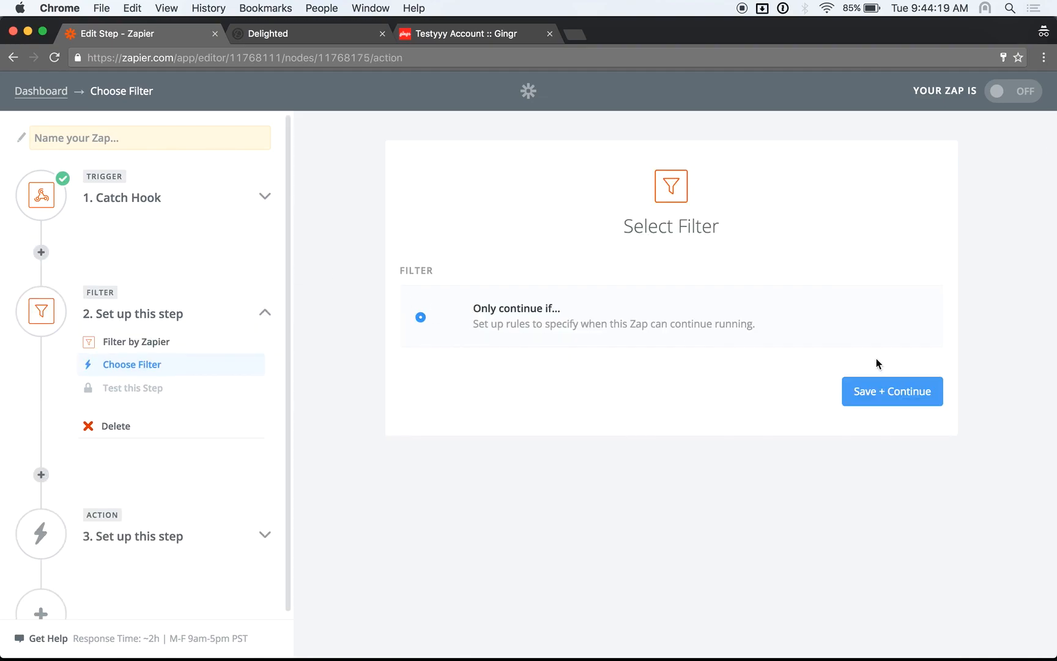
Set the filter to continue only if Webhook Type (Text) exactly matches owner_created
left_click(891, 391)
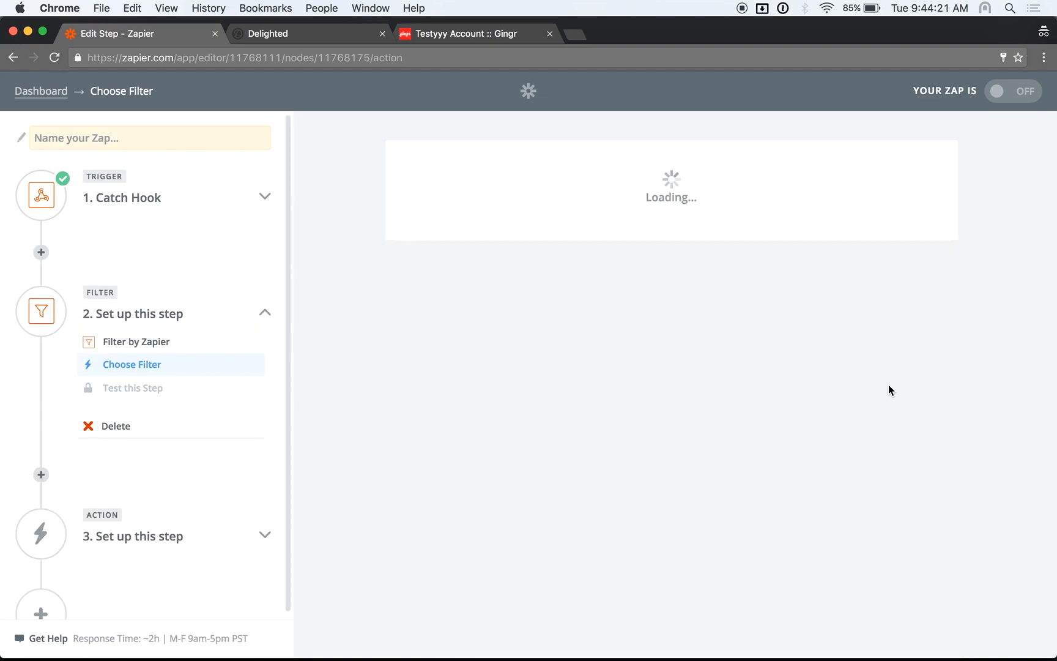
left_click(575, 309)
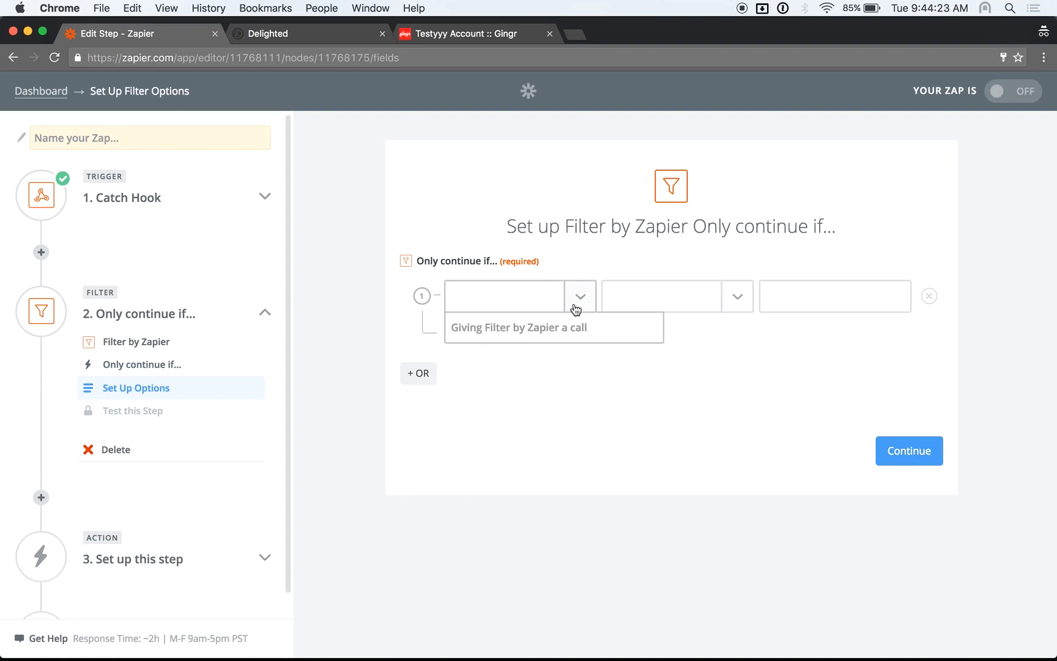
left_click(538, 296)
left_click(573, 299)
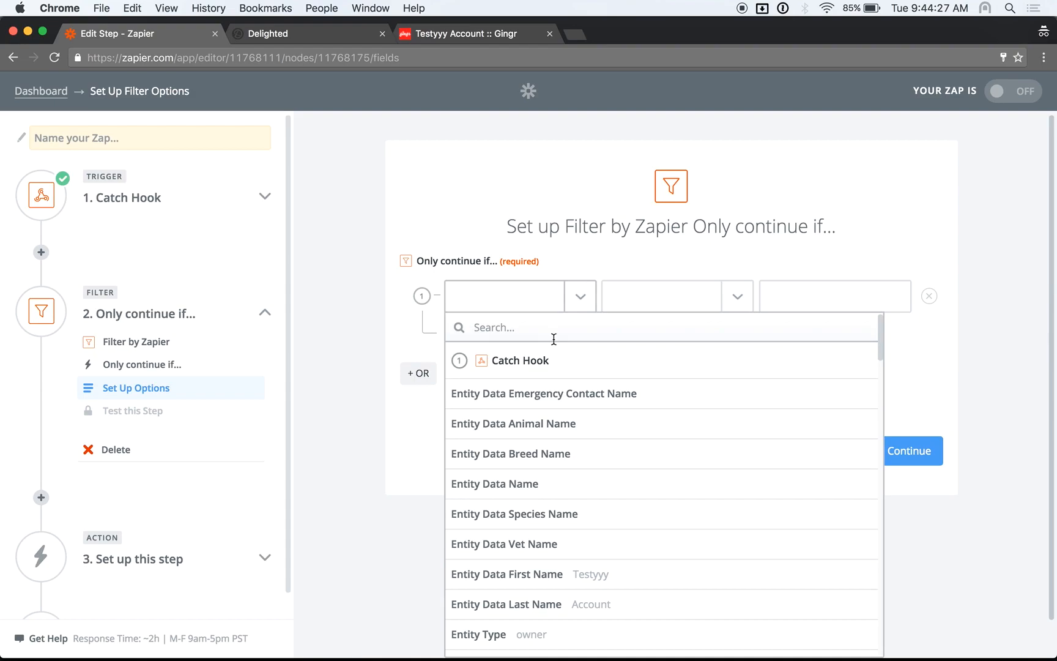
type("web")
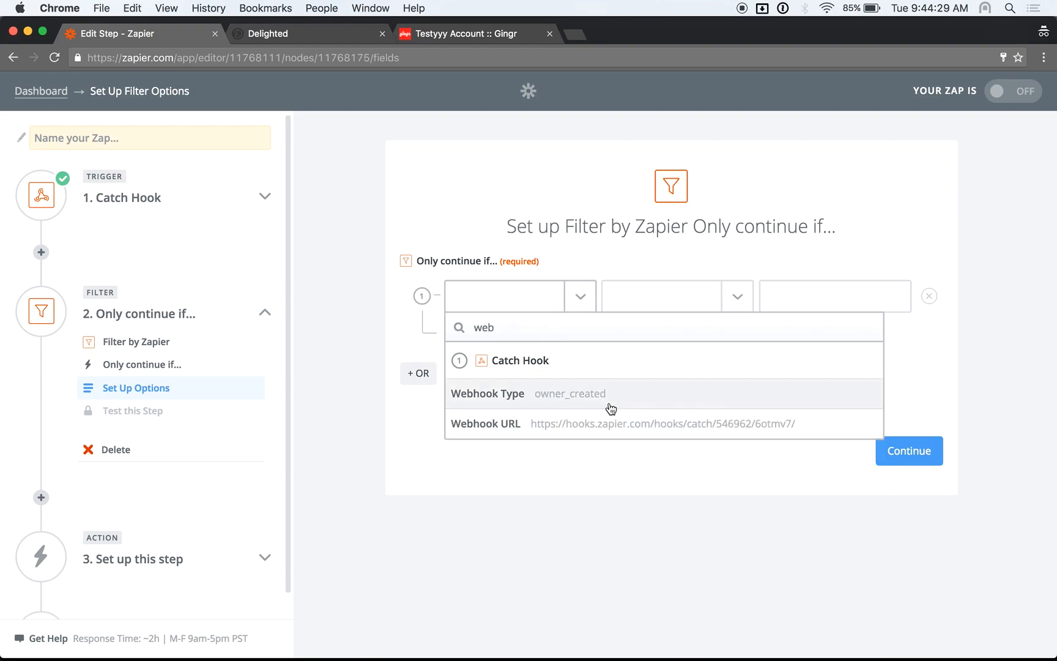
left_click(537, 402)
left_click(743, 299)
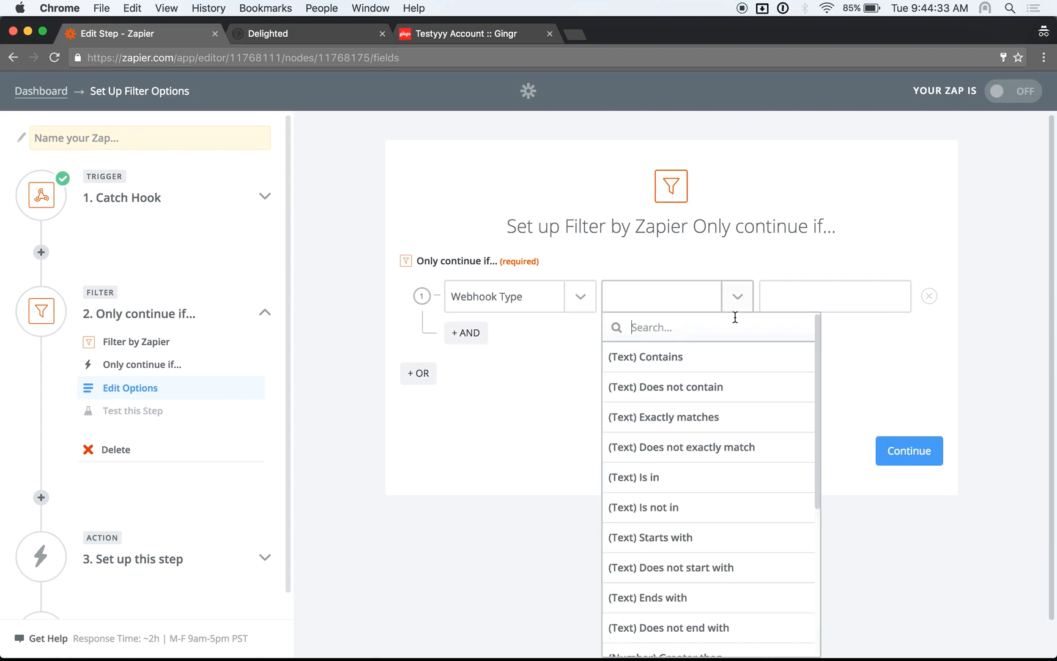
left_click(719, 417)
left_click(795, 298)
type("o")
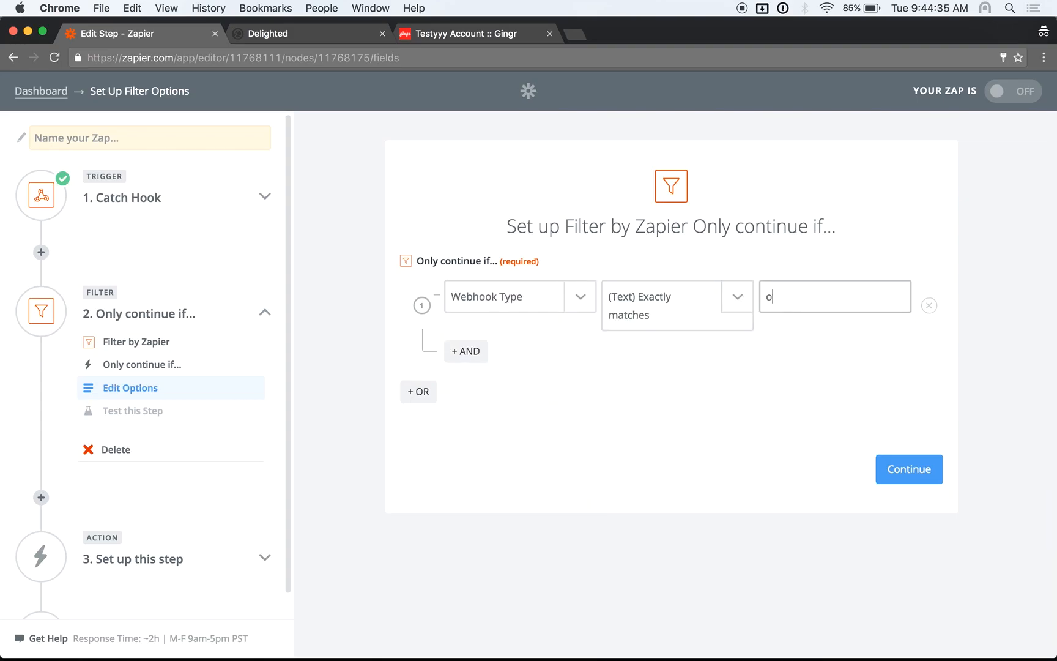
type("wner_created")
left_click(894, 421)
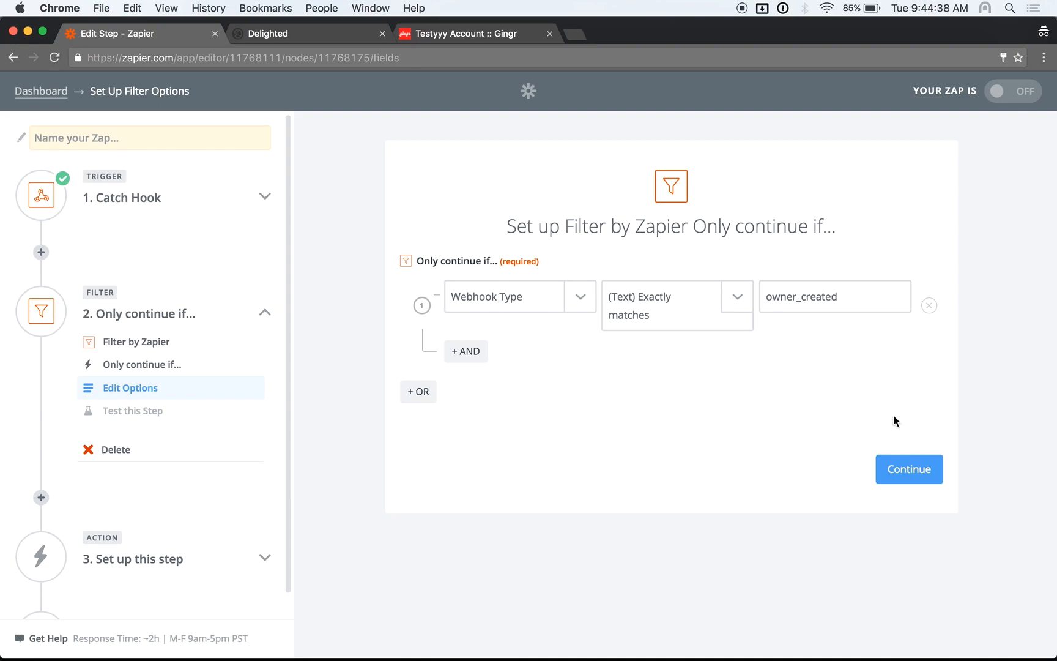
Test the filter against the sample hook data and continue to the action step
left_click(915, 468)
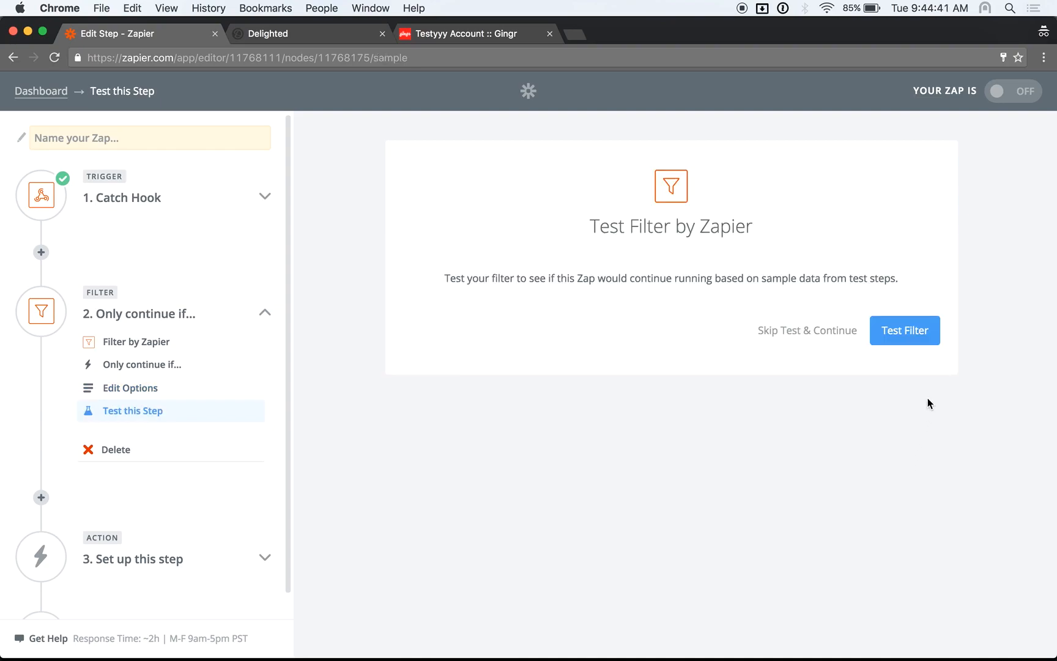
left_click(896, 329)
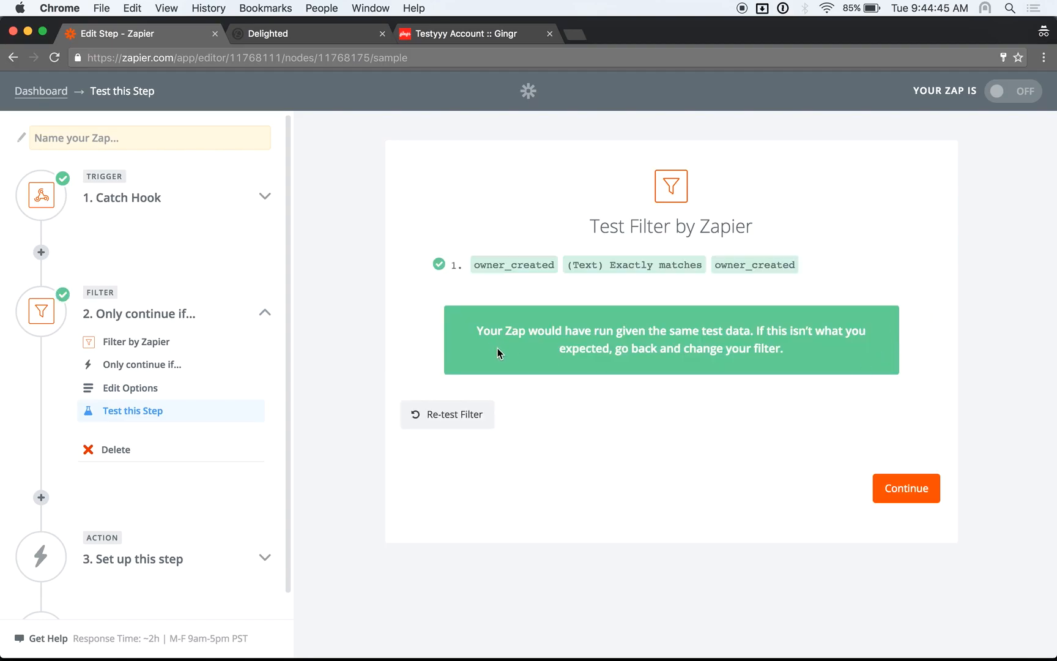
left_click(911, 488)
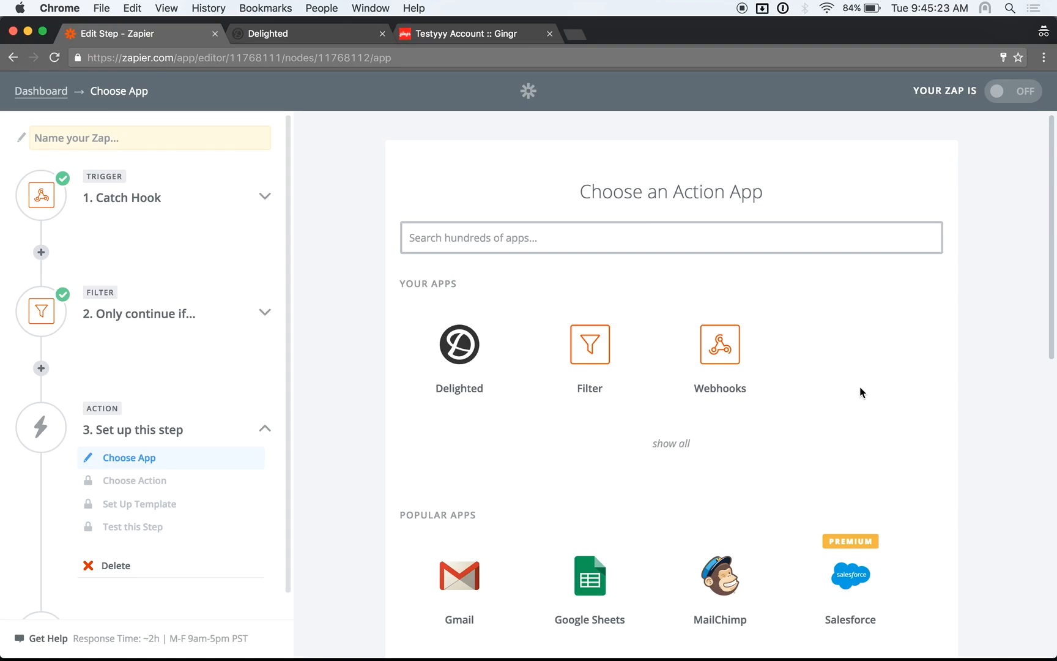
Choose Delighted with the Add Person / Schedule Survey action for the action step
left_click(447, 363)
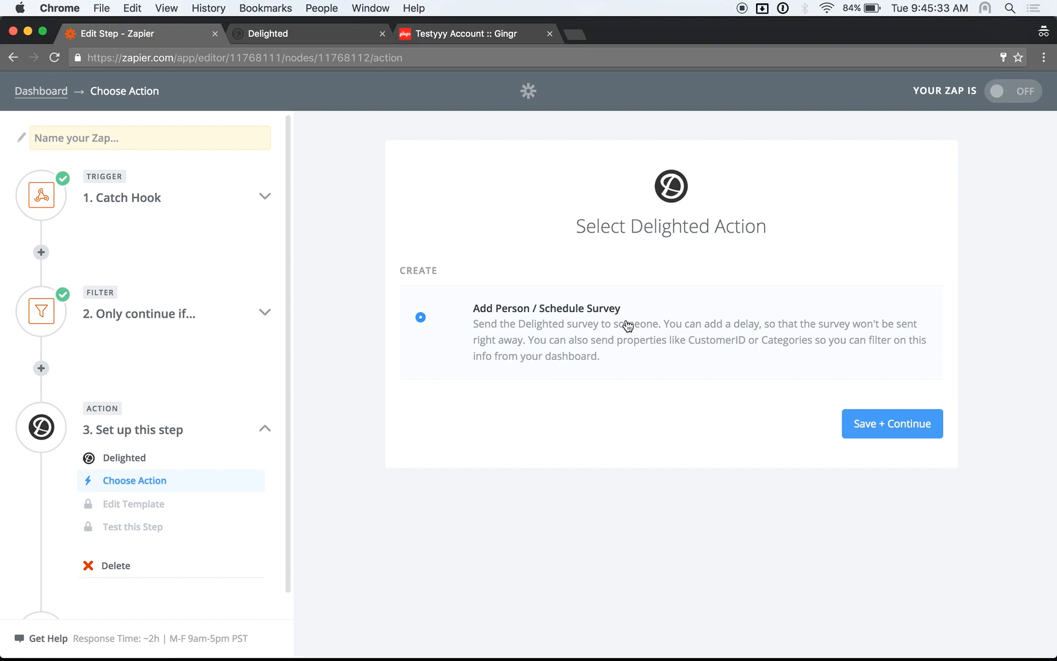
left_click(887, 428)
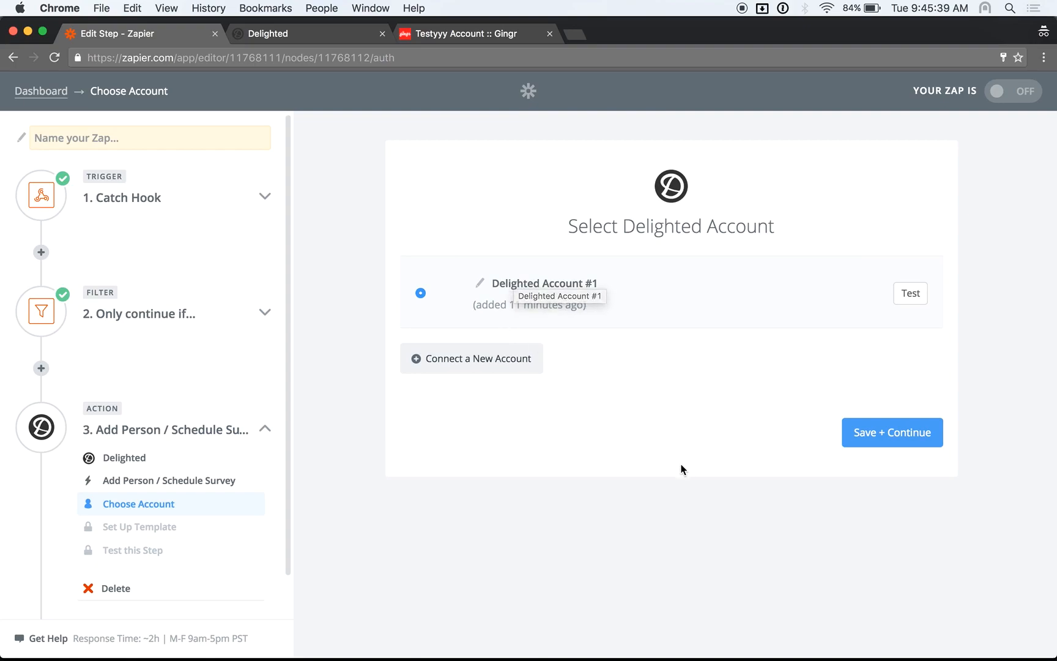
Dismiss the new-account connection window and continue with Delighted Account #1
left_click(496, 372)
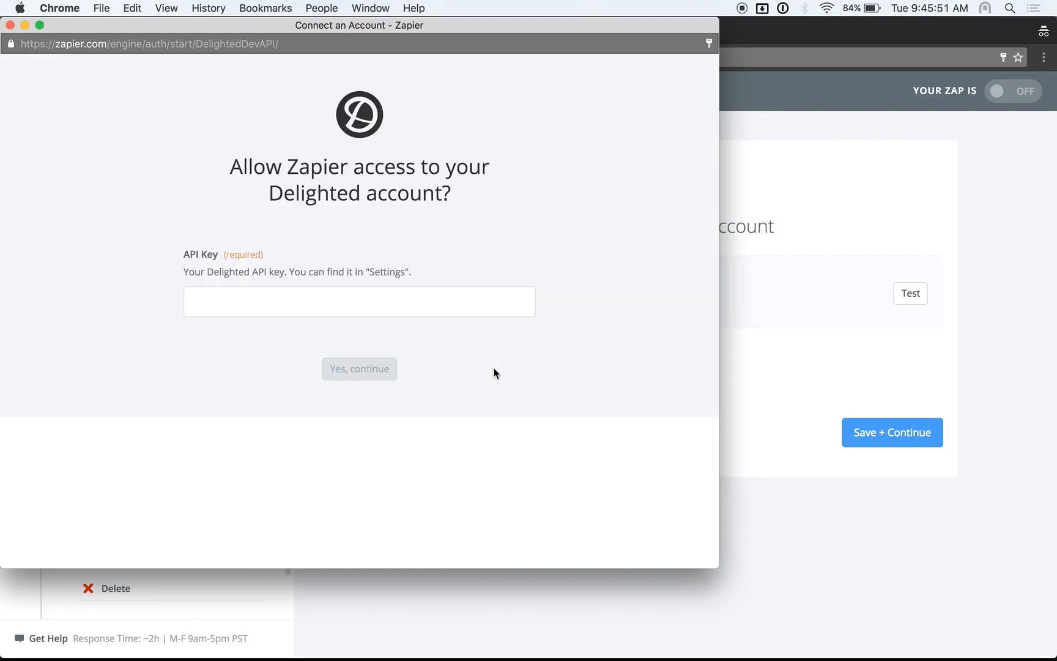
left_click(9, 25)
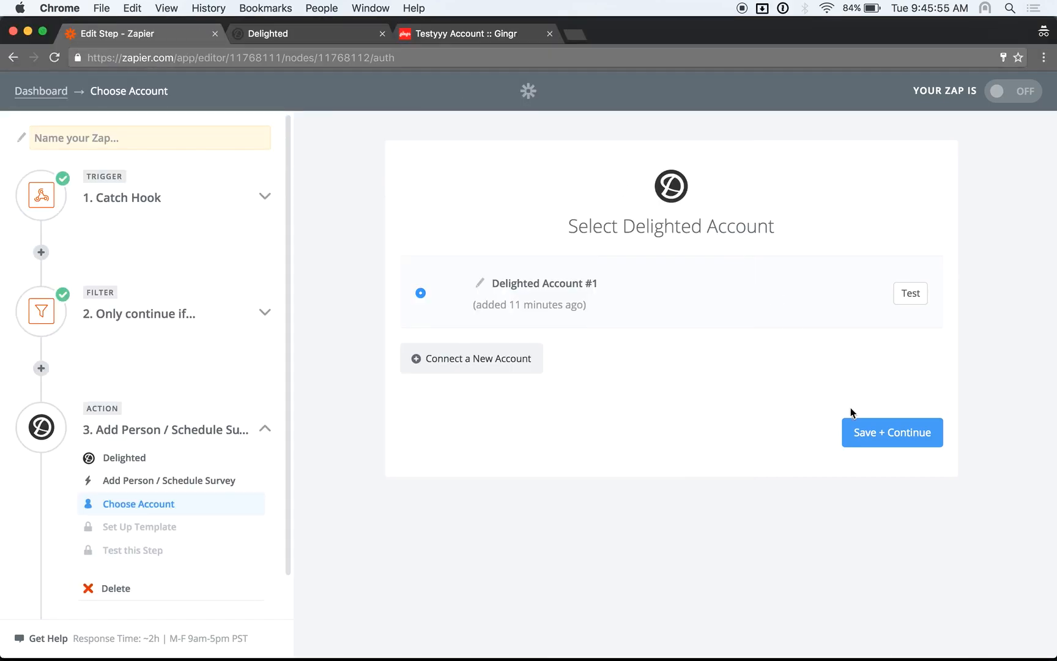
left_click(924, 432)
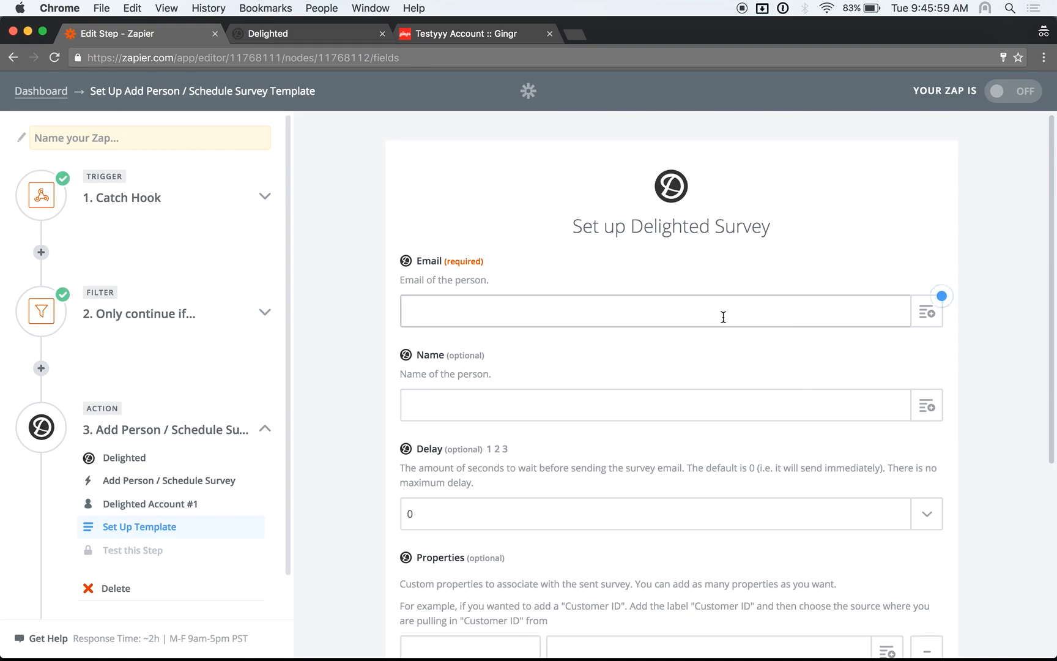
Map the survey's Email field to the hook's Entity Data Email
left_click(928, 313)
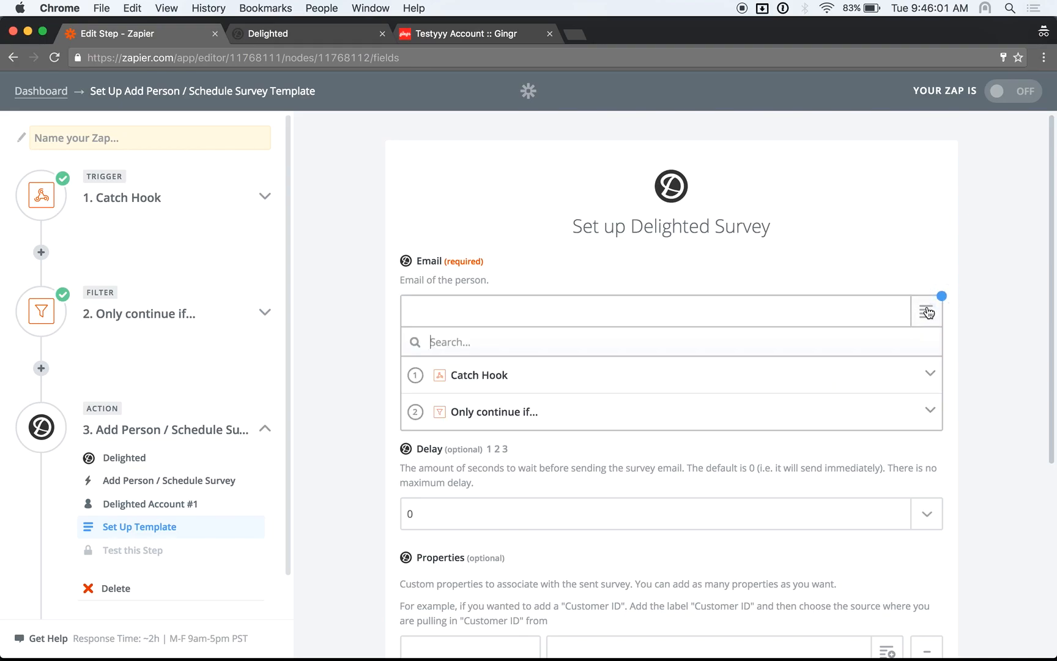
left_click(497, 376)
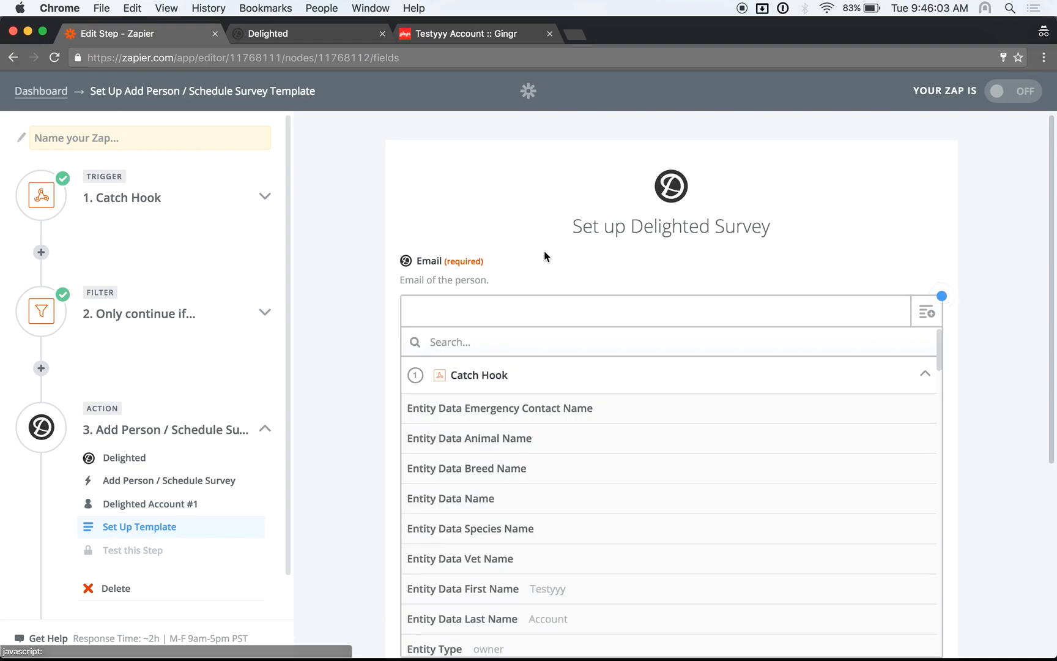
scroll(546, 256, "down", 4)
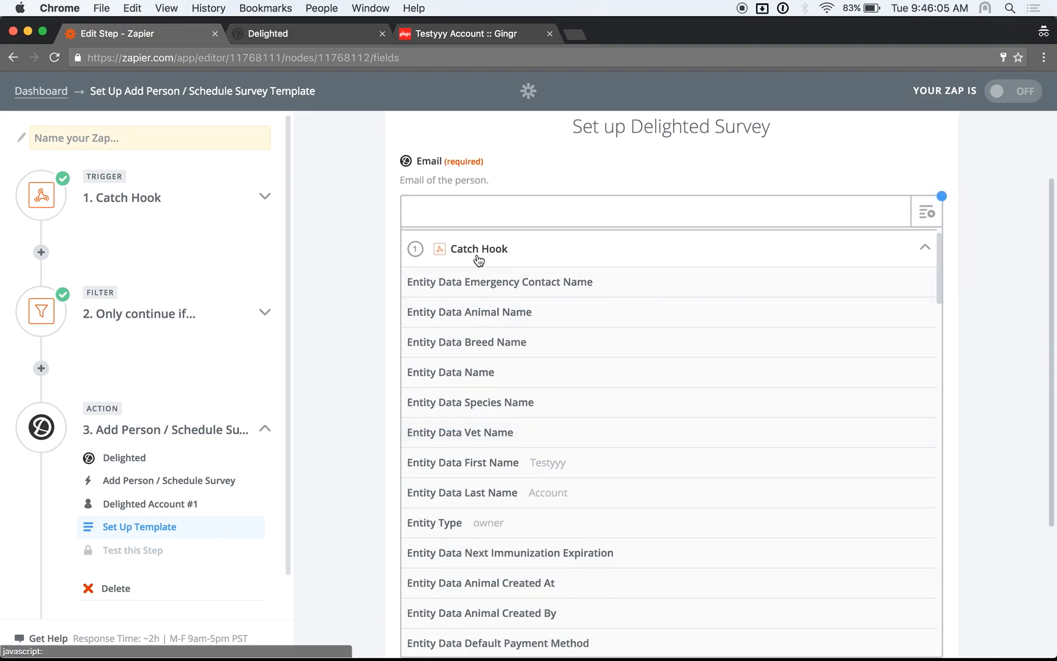
left_click(468, 209)
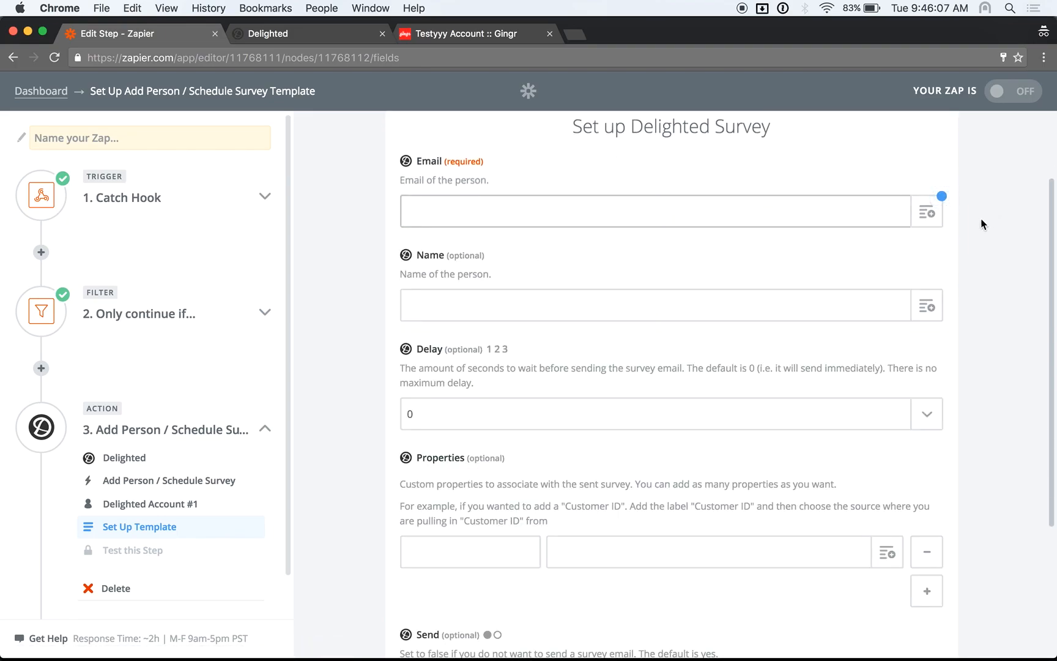
left_click(927, 213)
left_click(471, 278)
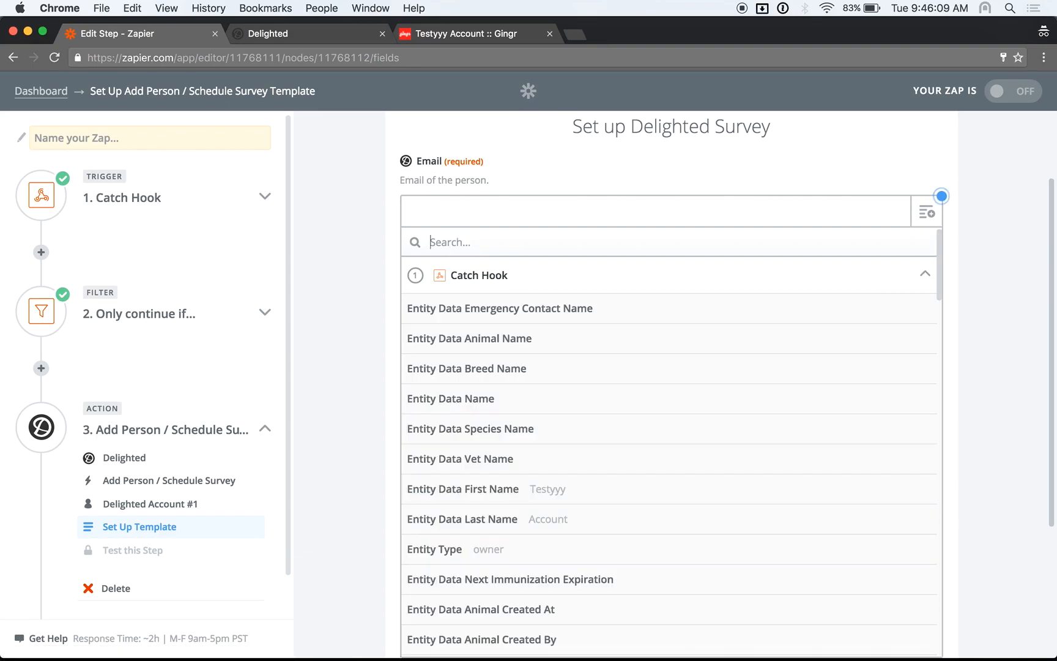
type("email")
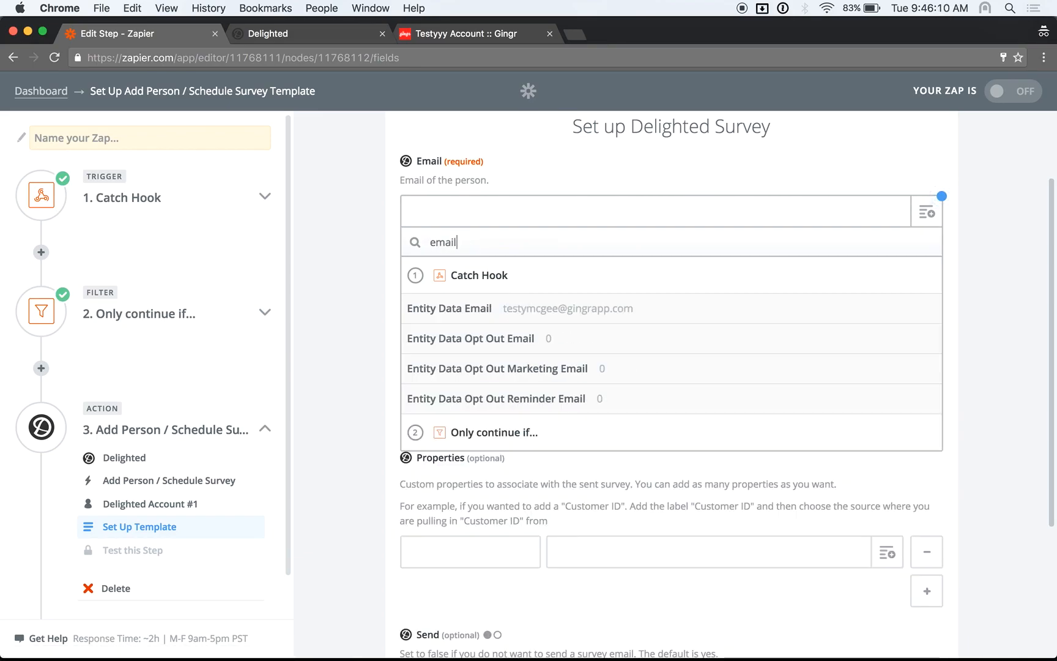
left_click(478, 315)
Fill Name with Entity Data First Name followed by Entity Data Last Name
left_click(927, 313)
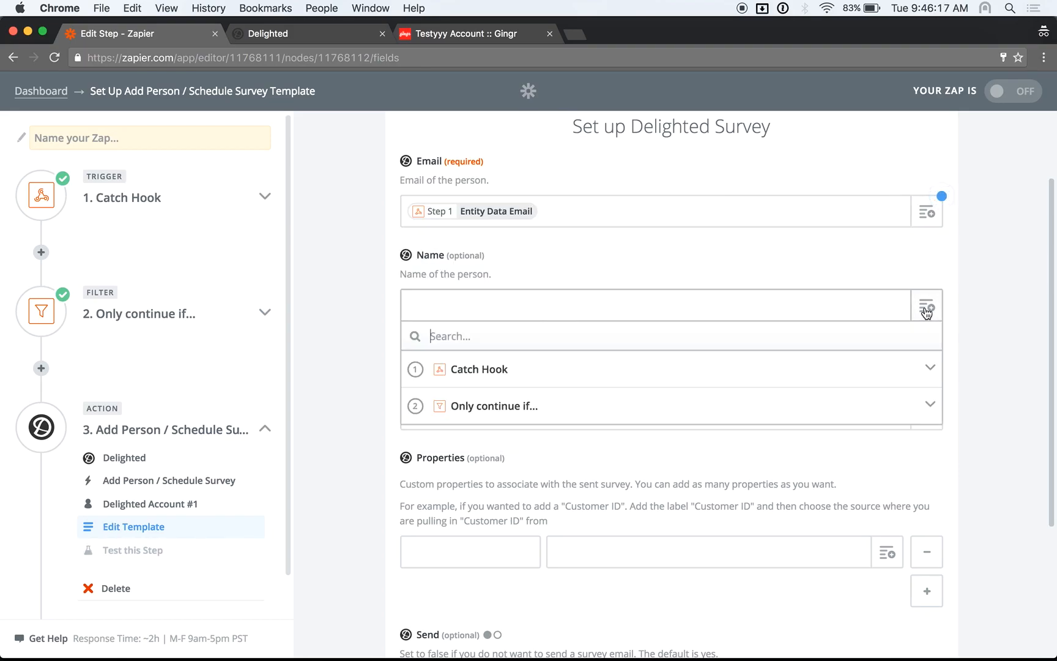
left_click(489, 369)
type("nam")
key("BackSpace")
key("BackSpace")
key("BackSpace")
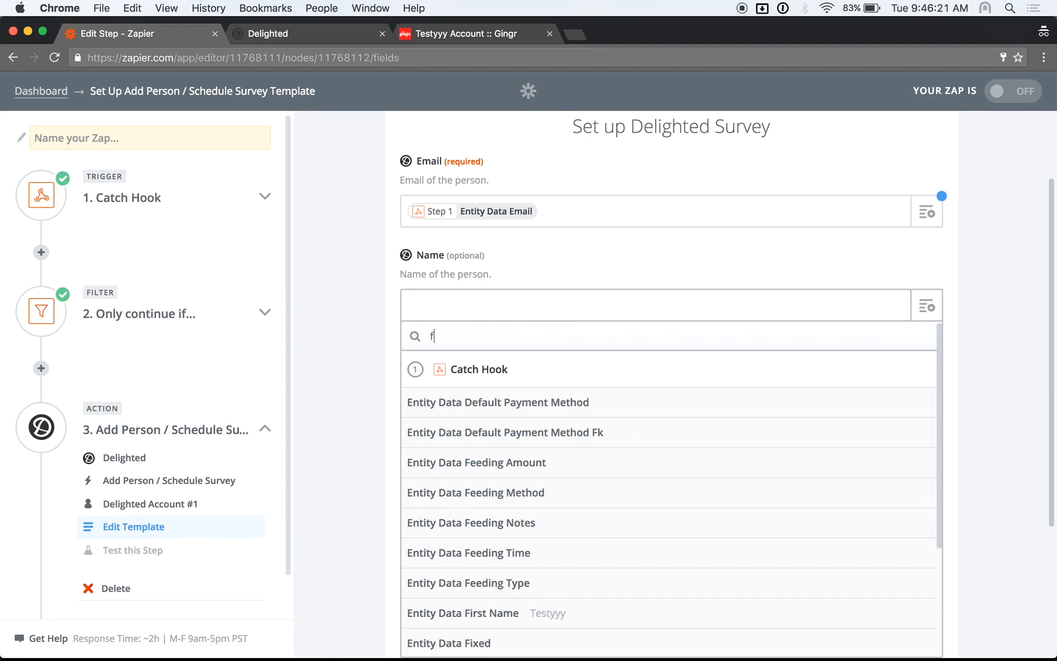
type("first name")
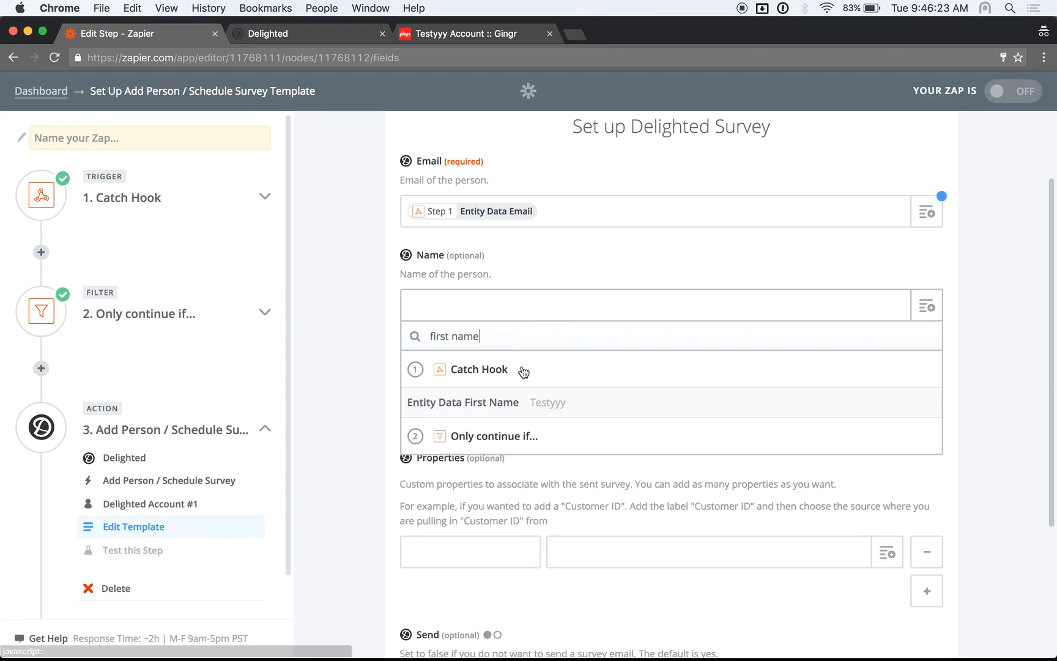
left_click(517, 404)
left_click(921, 309)
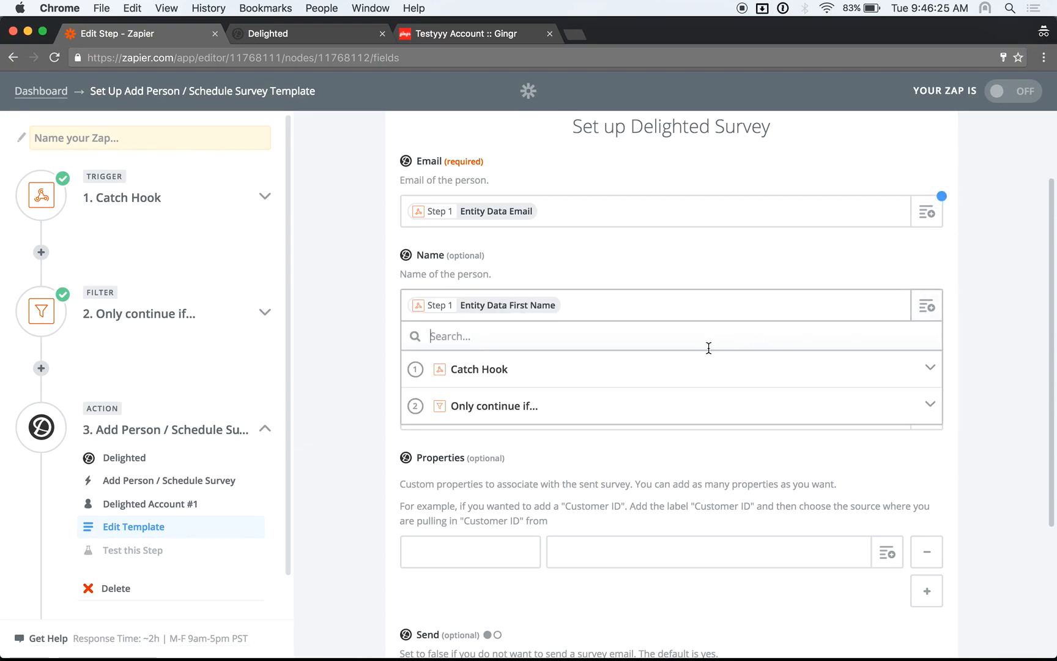
left_click(673, 376)
type("last name")
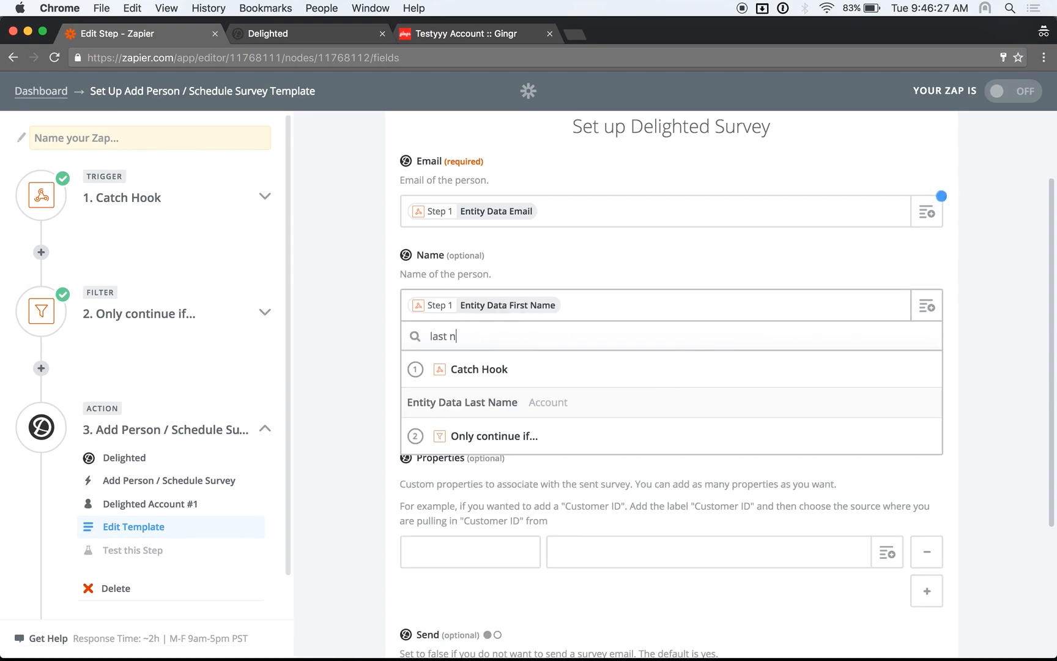
left_click(497, 406)
scroll(716, 403, "down", 2)
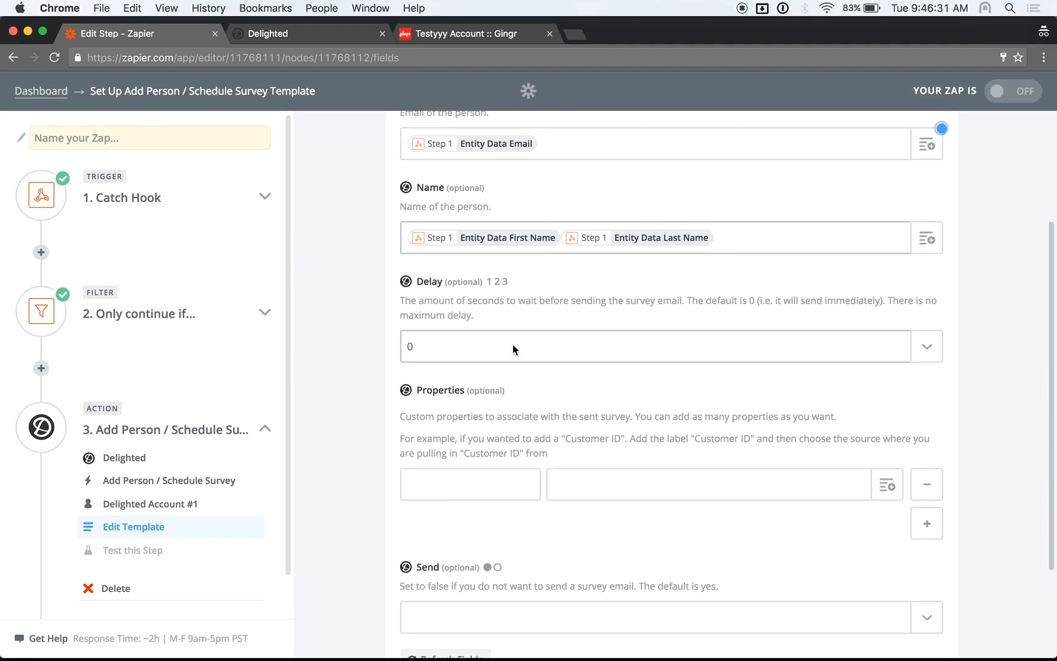
Set the Delighted survey's Delay to 30 days and Send to yes
left_click(931, 353)
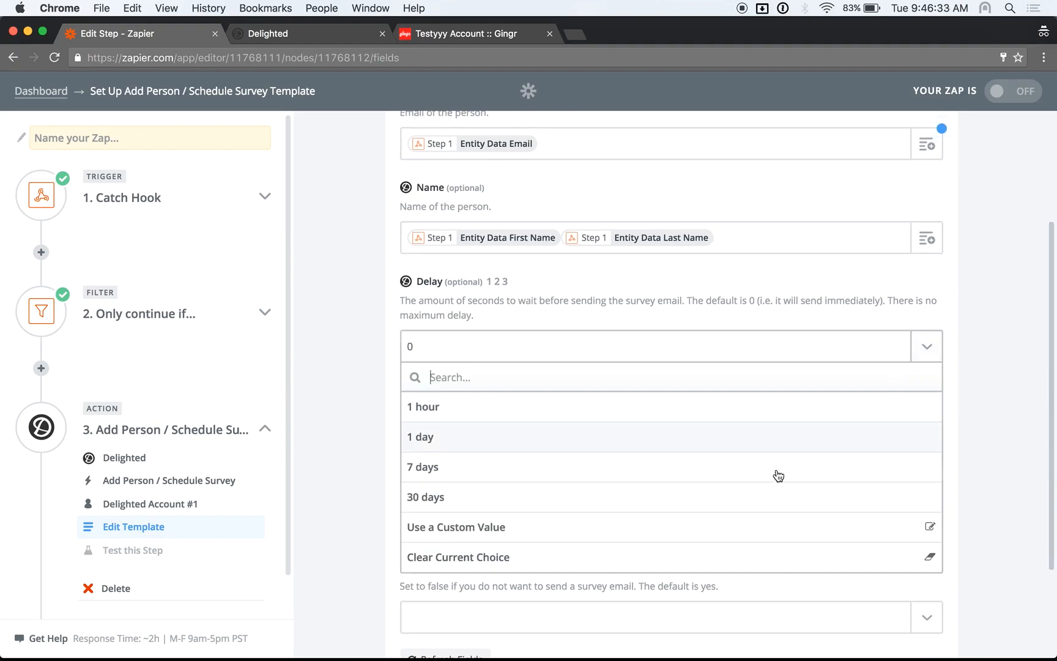
left_click(738, 505)
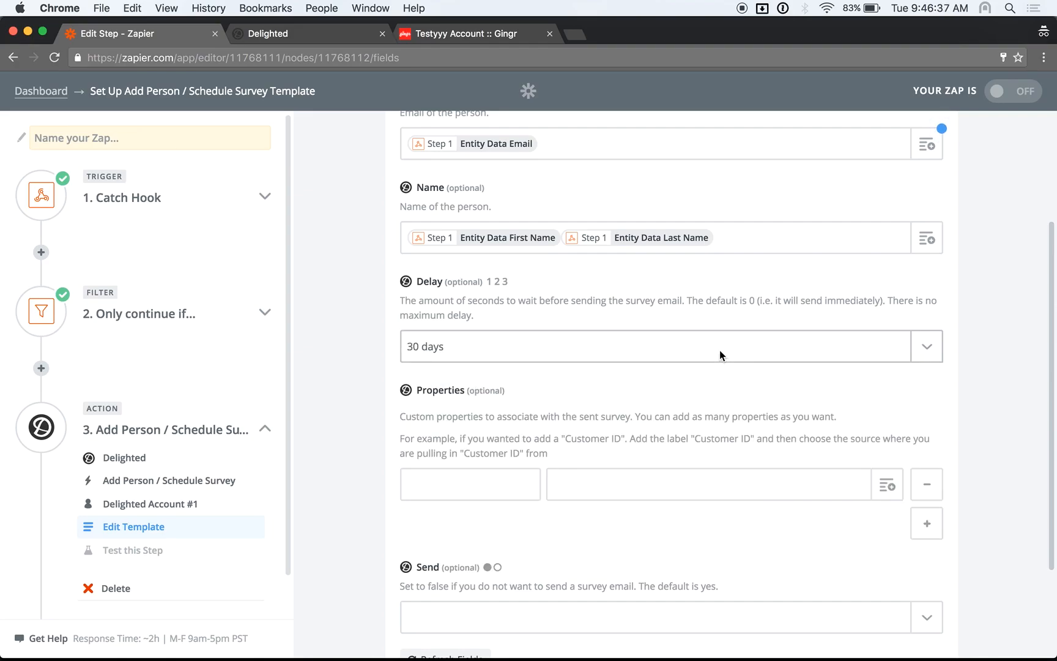
scroll(719, 350, "down", 2)
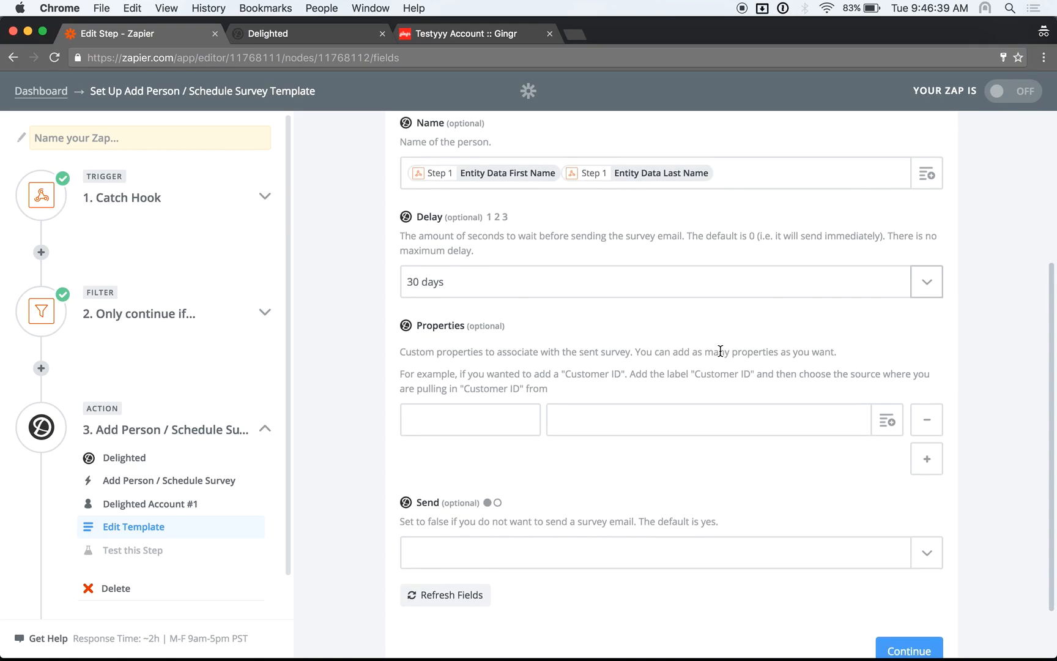
scroll(626, 376, "up", 5)
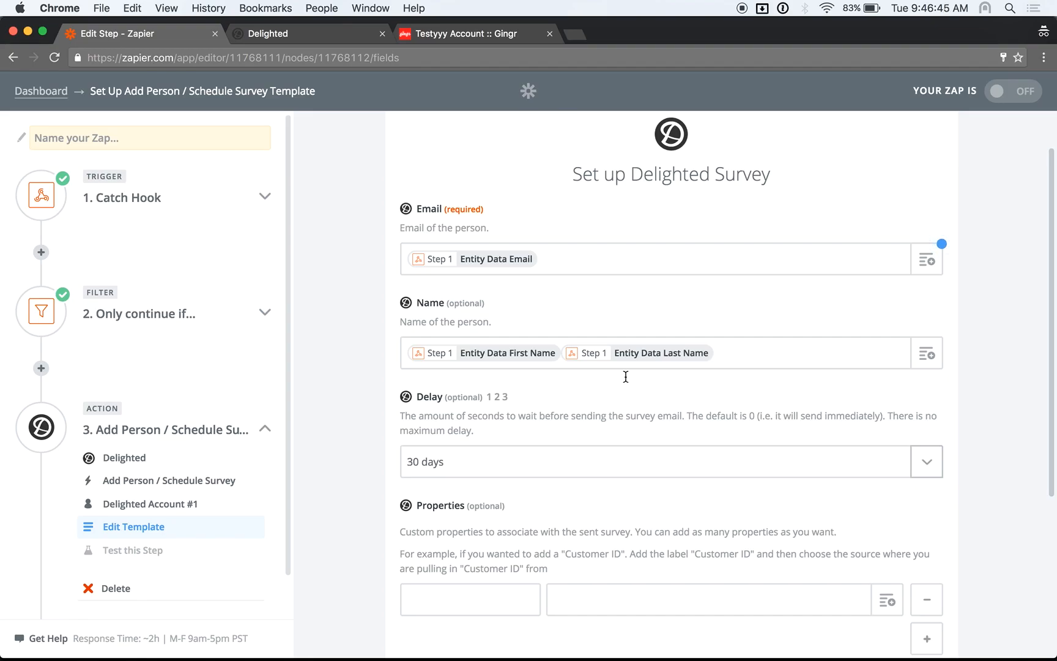
scroll(625, 376, "down", 7)
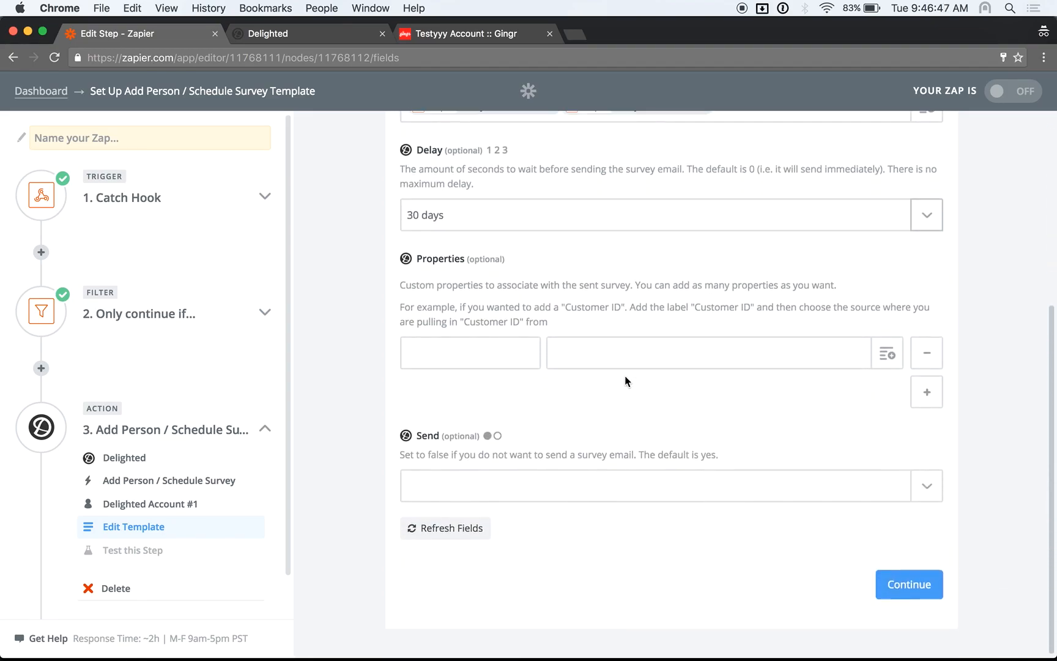
left_click(936, 485)
left_click(821, 548)
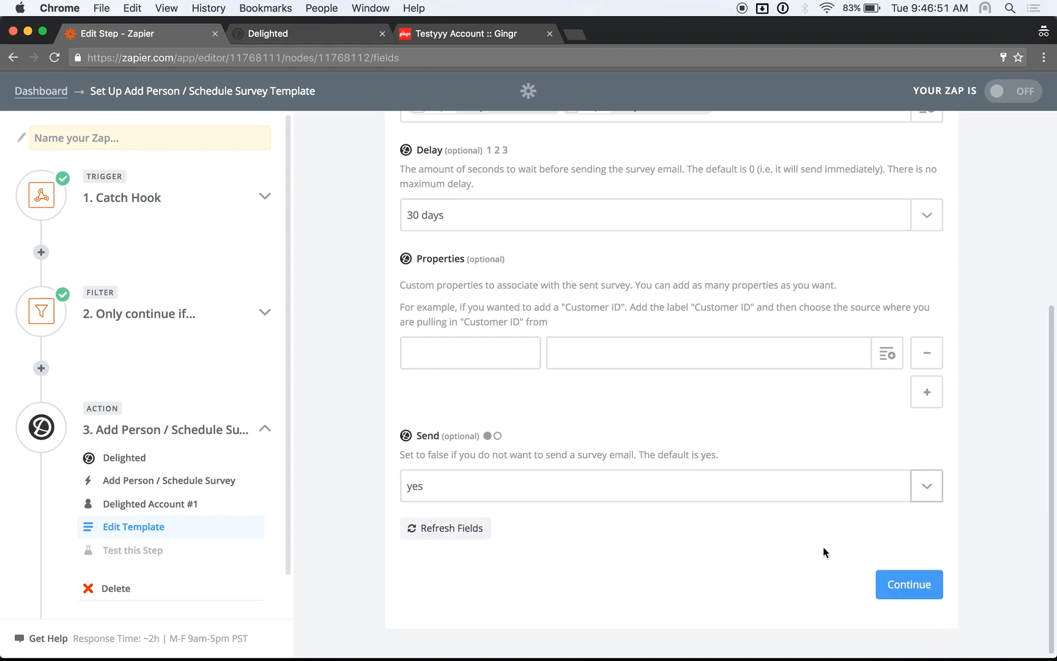
Test the Delighted step to create a sample survey, then open Delighted's People list
left_click(910, 586)
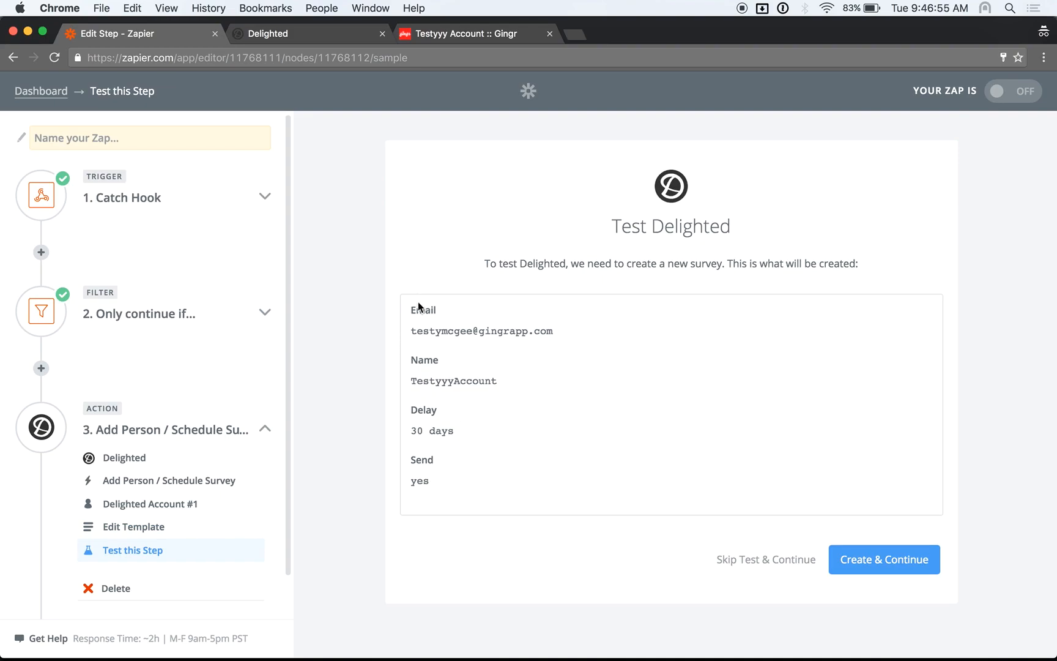
left_click(872, 569)
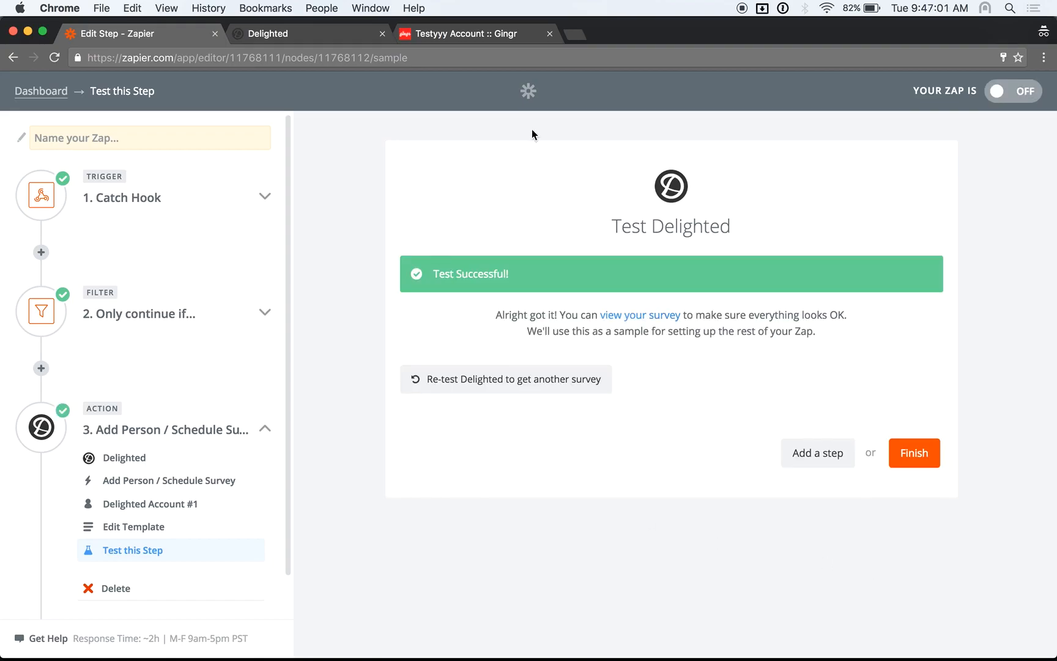
left_click(299, 34)
left_click(228, 105)
left_click(791, 98)
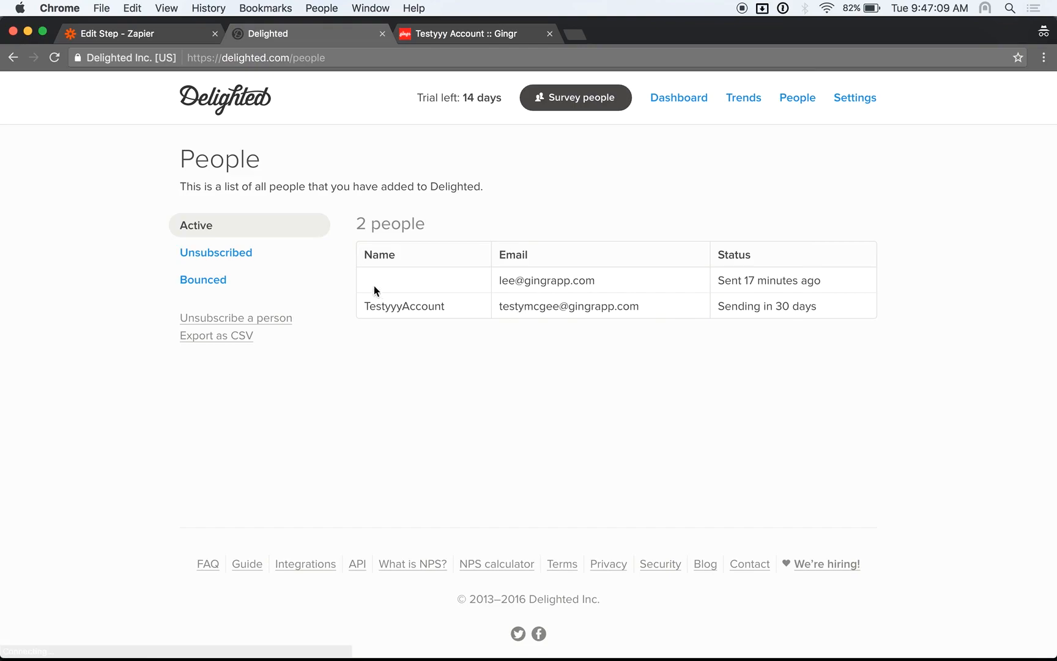
Highlight the test owner's 'Sending in 30 days' row in Delighted, then return to the Zapier editor
left_click_drag(357, 305, 846, 312)
left_click(846, 312)
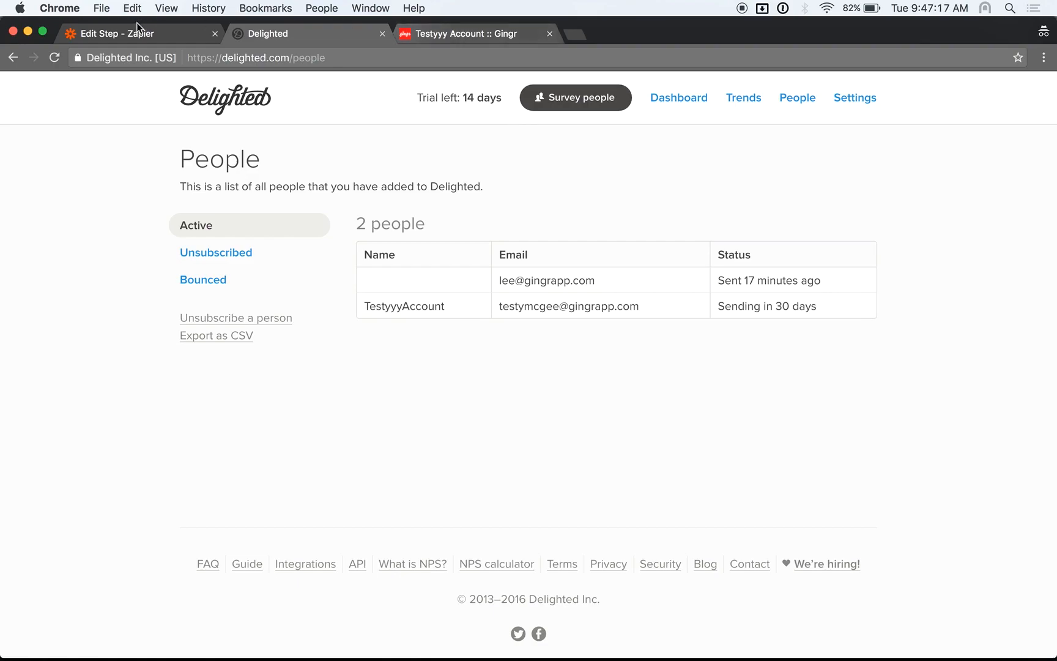
left_click(122, 33)
Finish the zap, rename it 'New Owner in Gingr - Delighted Survey', switch it on, and view the dashboard
left_click(921, 454)
left_click(652, 322)
type("New Owner in Gingr ")
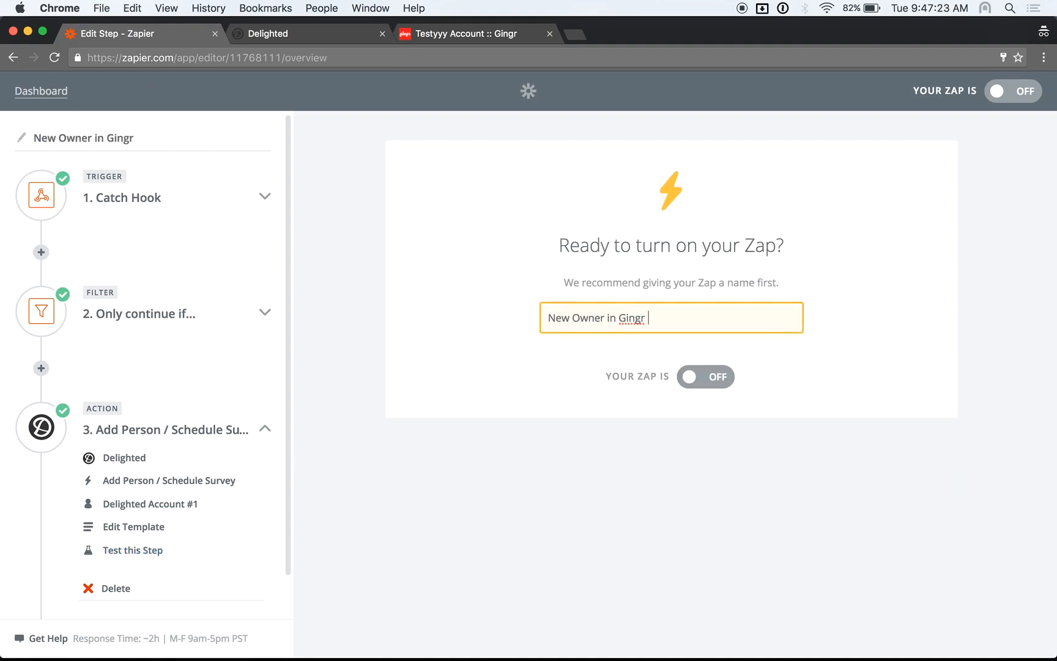
type("- Delighted Survey")
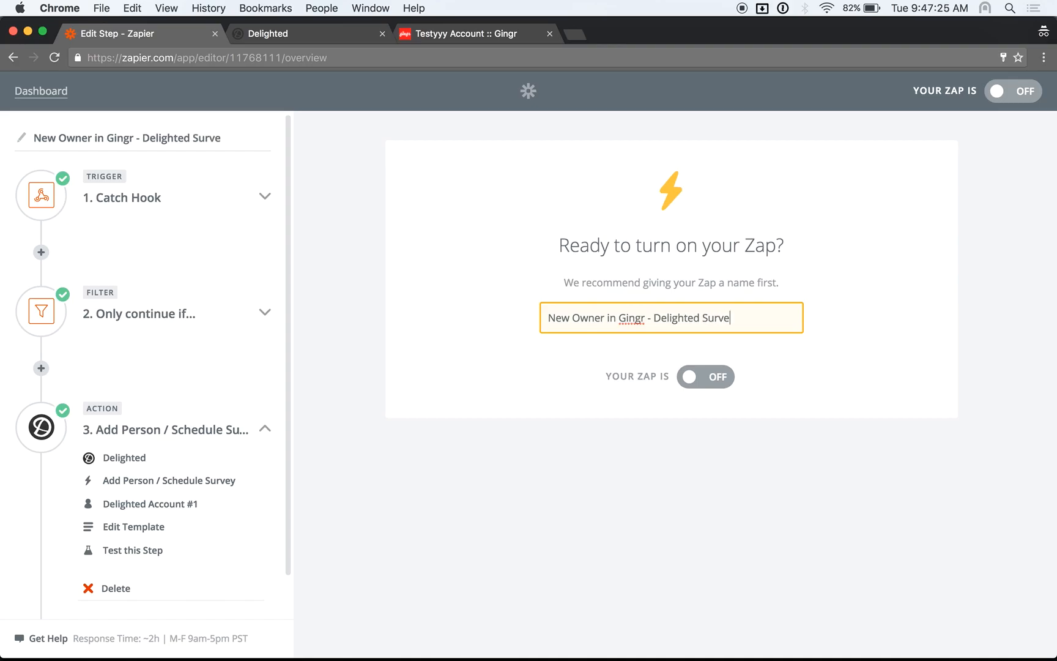
left_click(684, 377)
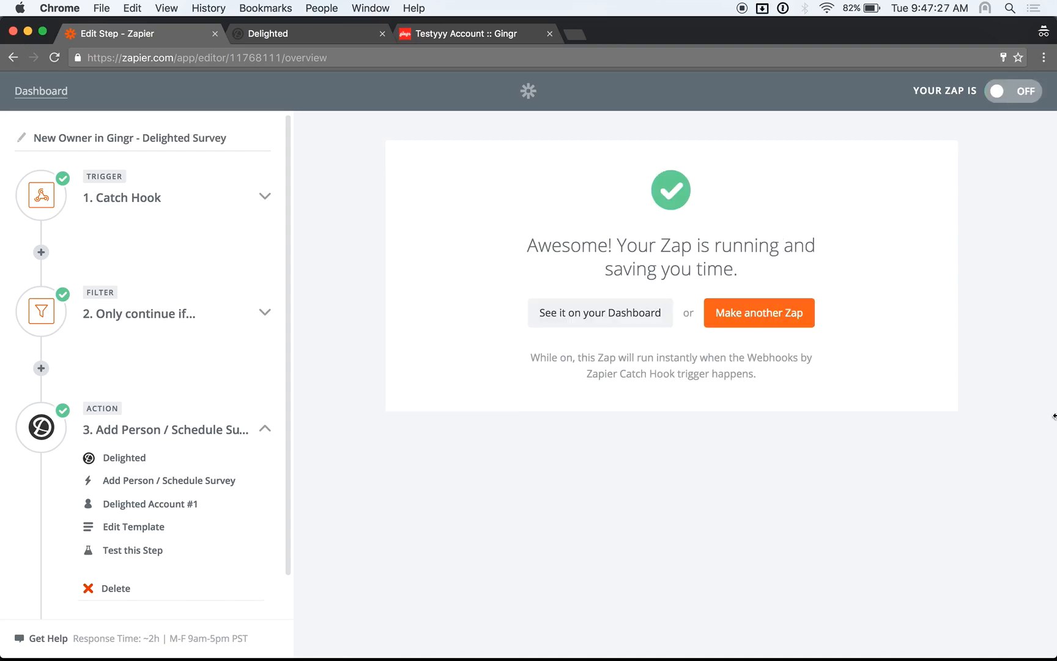
left_click(602, 315)
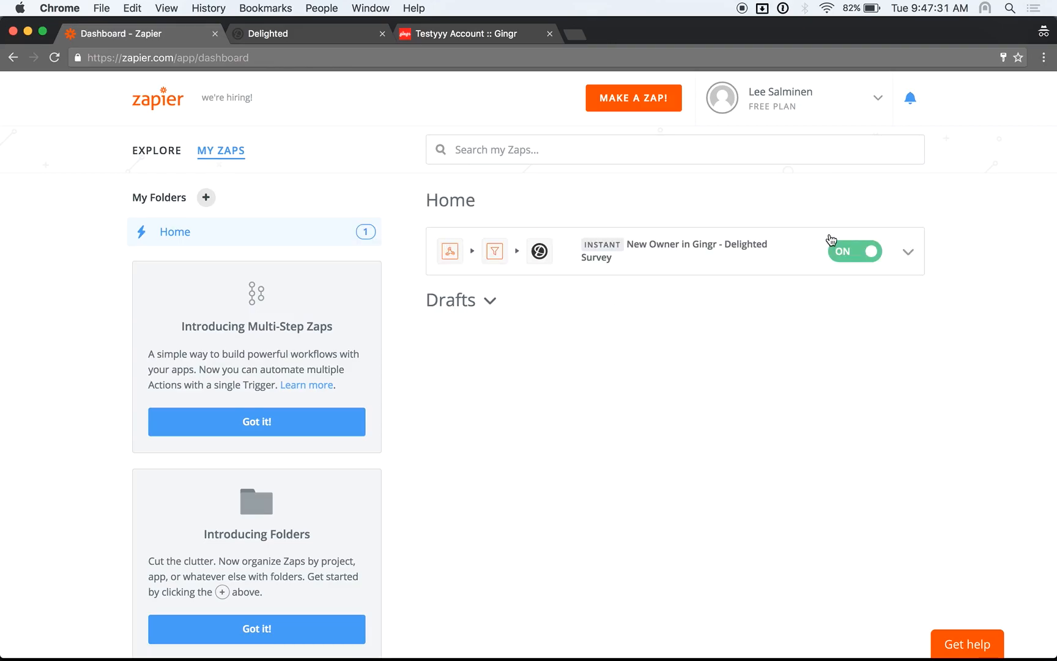
Start a new Gingr owner record with the test owner's first and last name and looked-up address
left_click(432, 36)
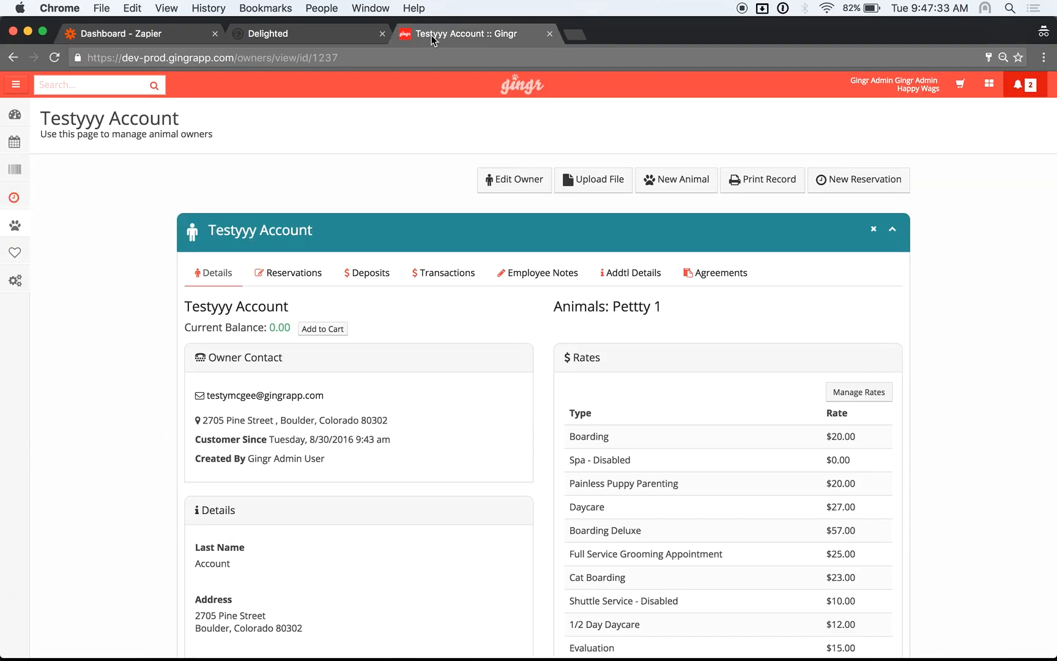
mouse_move(14, 225)
left_click(46, 242)
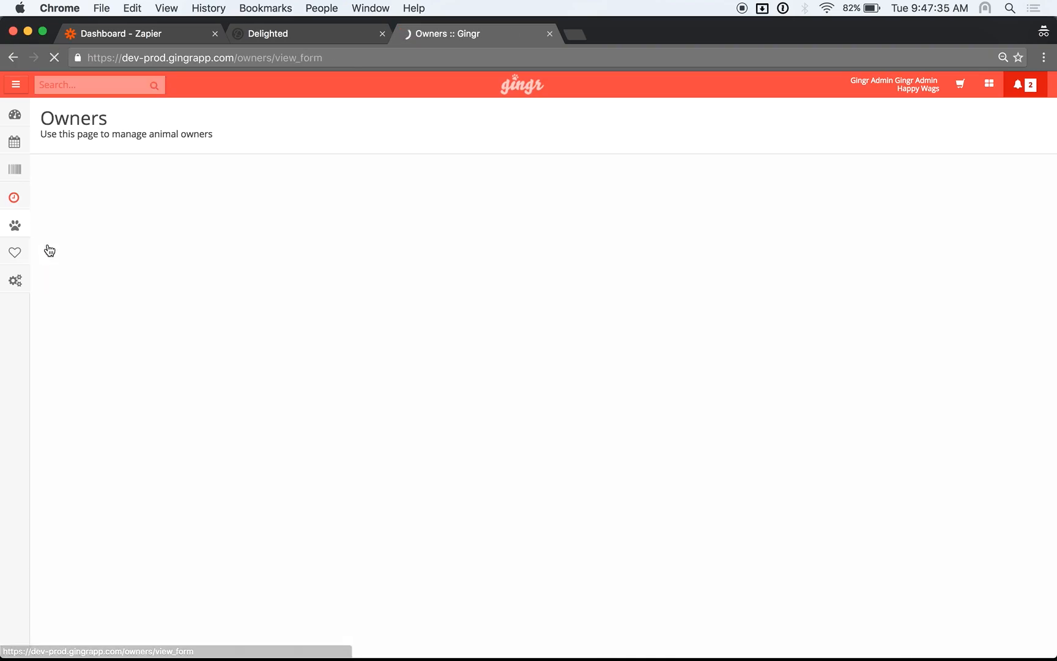
left_click(306, 296)
type("Another")
key("Tab")
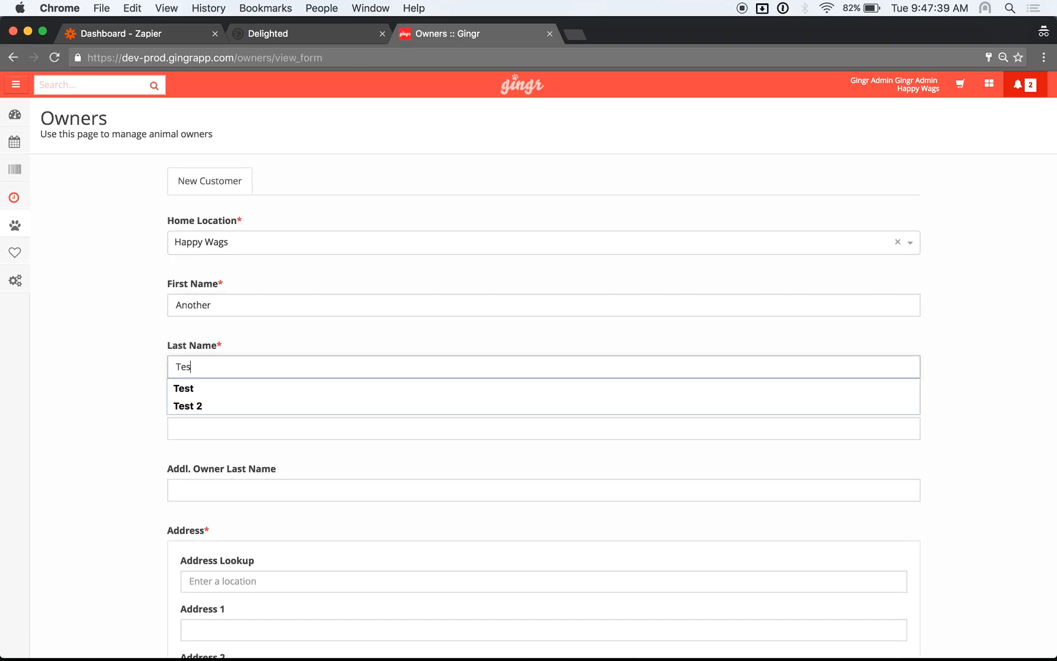
type("Test")
key("Tab")
key("Tab")
key("Tab")
type("335")
left_click(291, 375)
Add the owner's e-mail address and continue to the animal details form
scroll(444, 401, "down", 6)
scroll(444, 402, "down", 20)
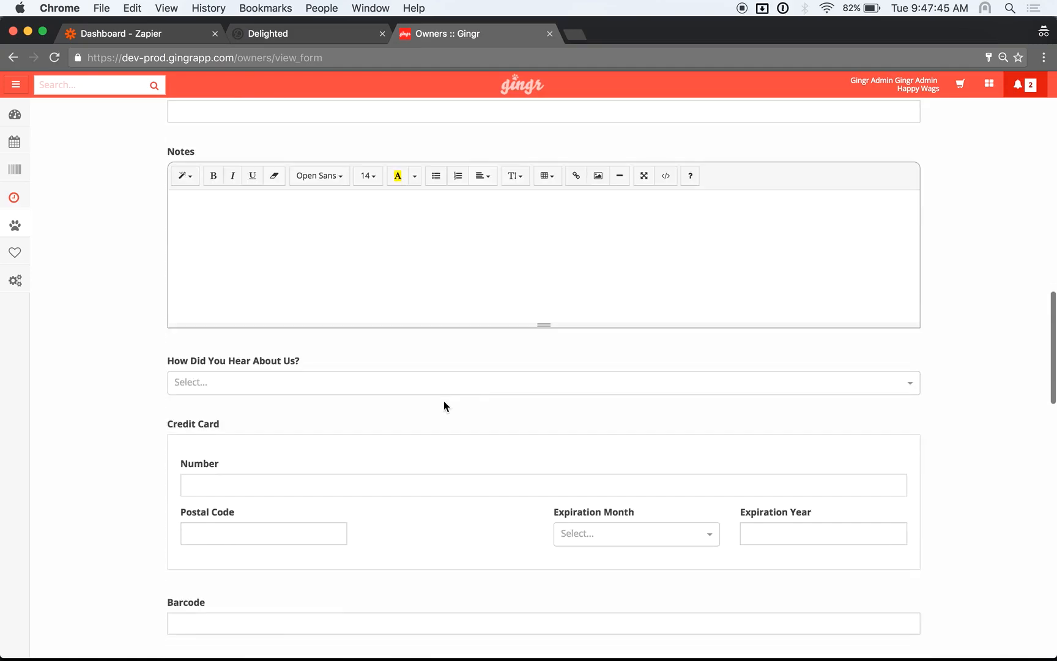
scroll(738, 506, "down", 4)
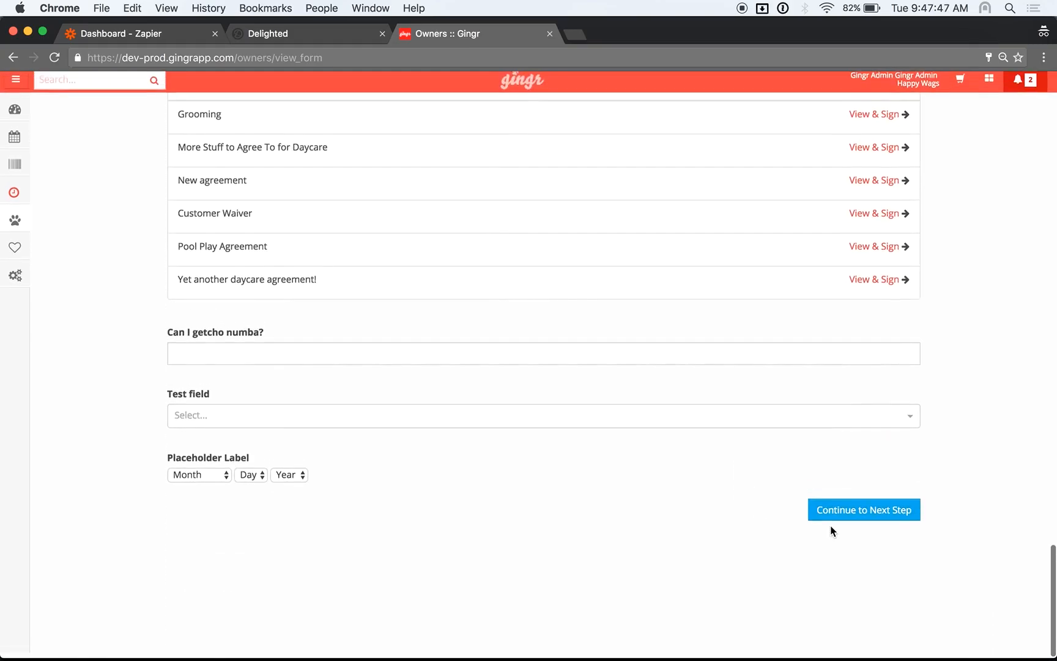
left_click(851, 509)
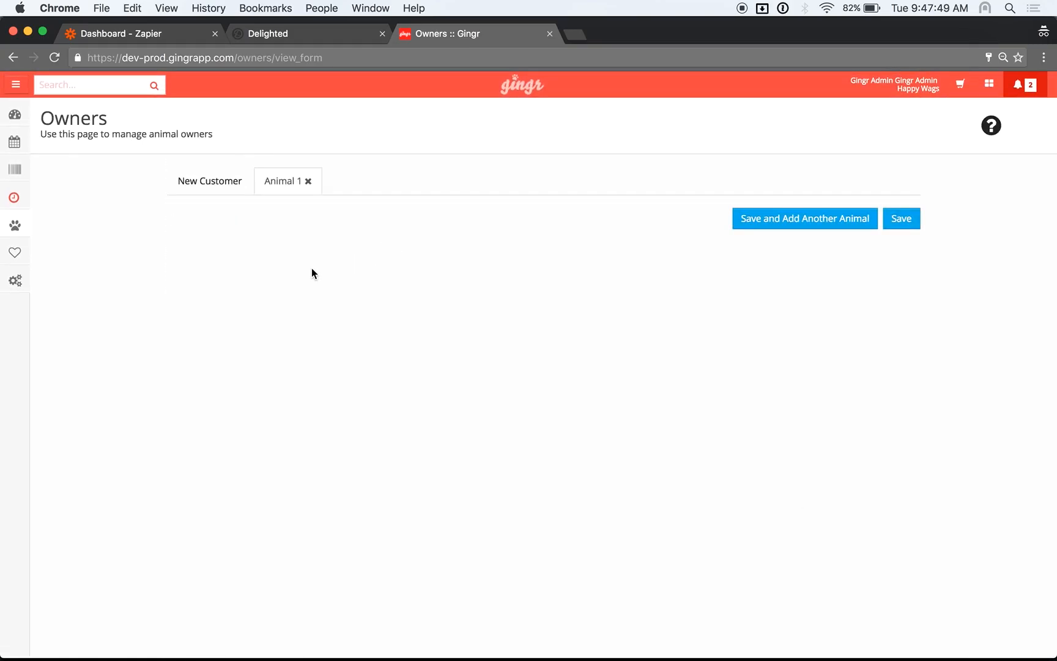
left_click(188, 173)
scroll(362, 284, "down", 8)
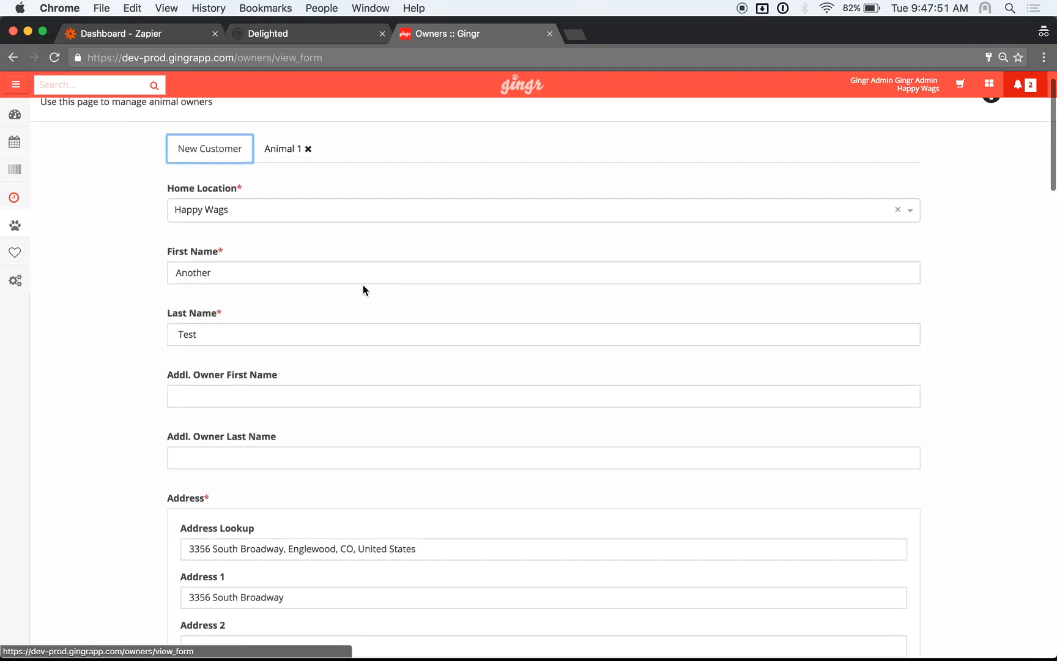
left_click(231, 463)
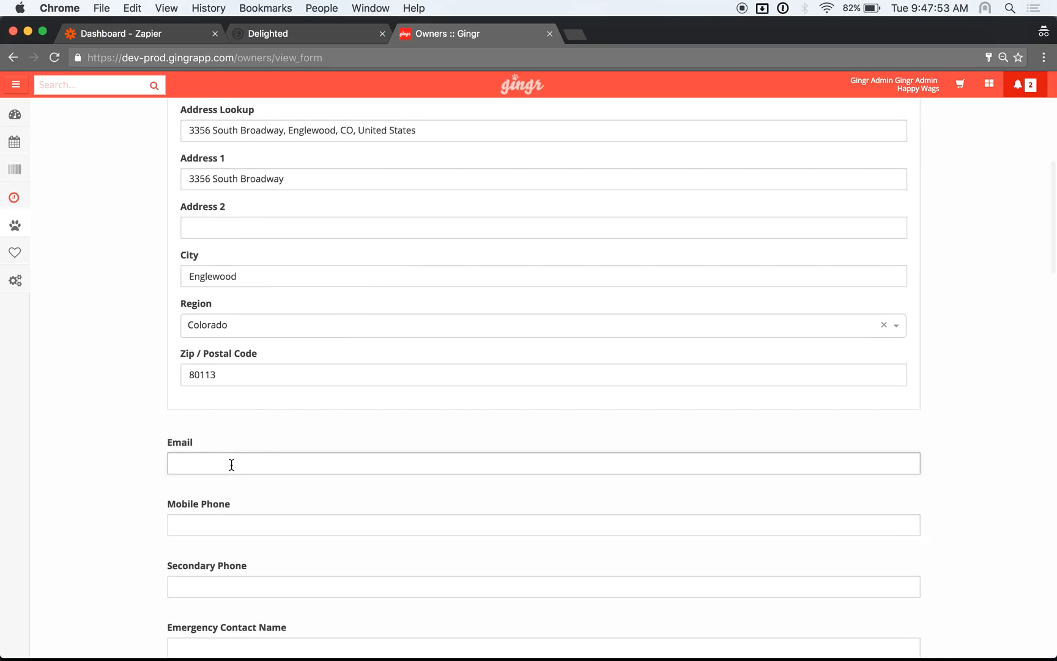
scroll(524, 528, "down", 15)
left_click(898, 517)
left_click(281, 244)
Name the pet 'Dog M' with species Dog and breed Afghan Shepherd
type("Dog #")
key("BackSpace")
type("M")
key("BackSpace")
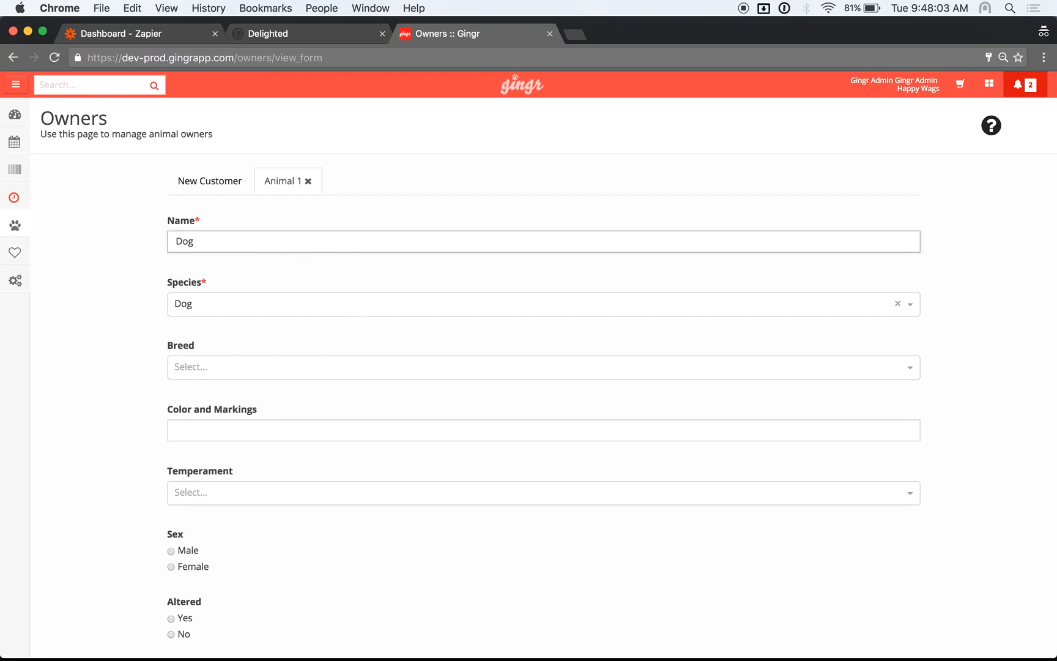
key("Tab")
key("Tab")
key("Down")
key("Return")
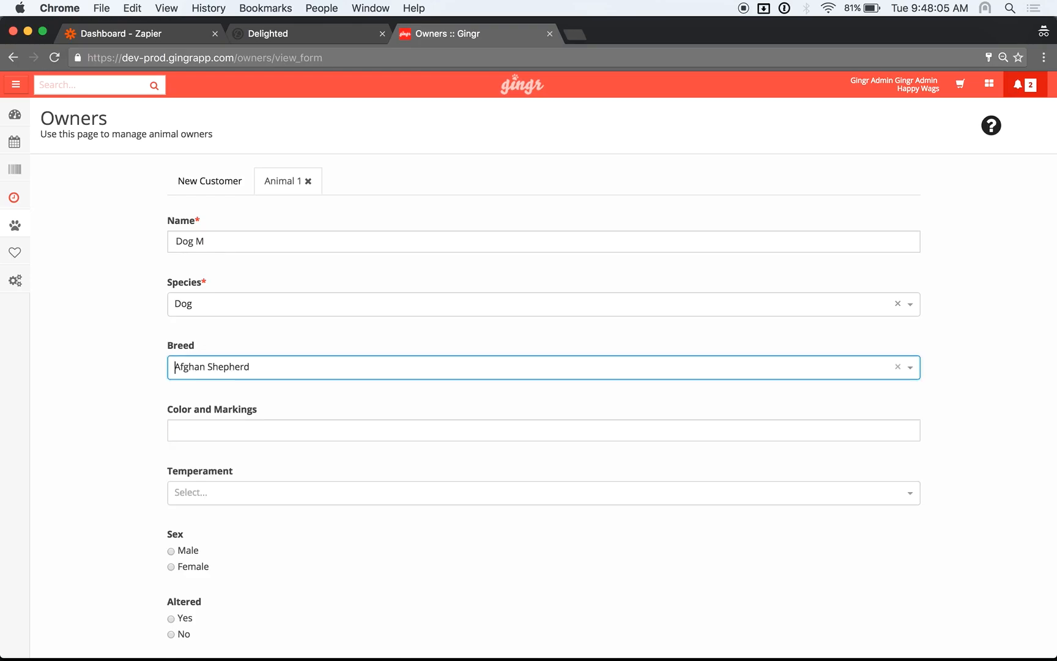
Save the new owner record without sending the registration e-mail
scroll(528, 456, "down", 20)
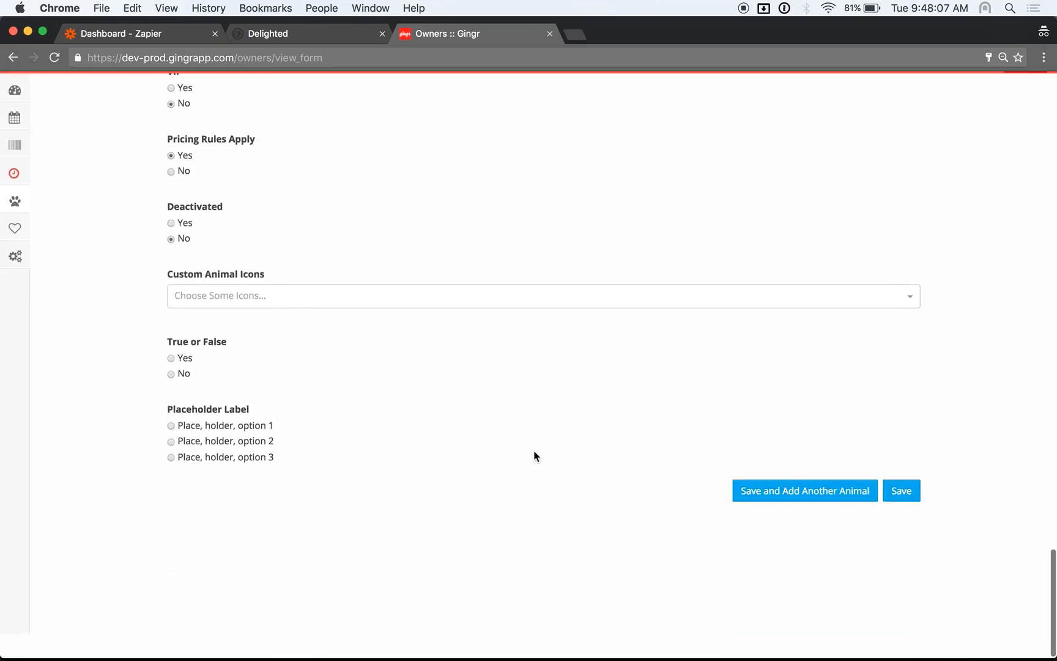
left_click(904, 516)
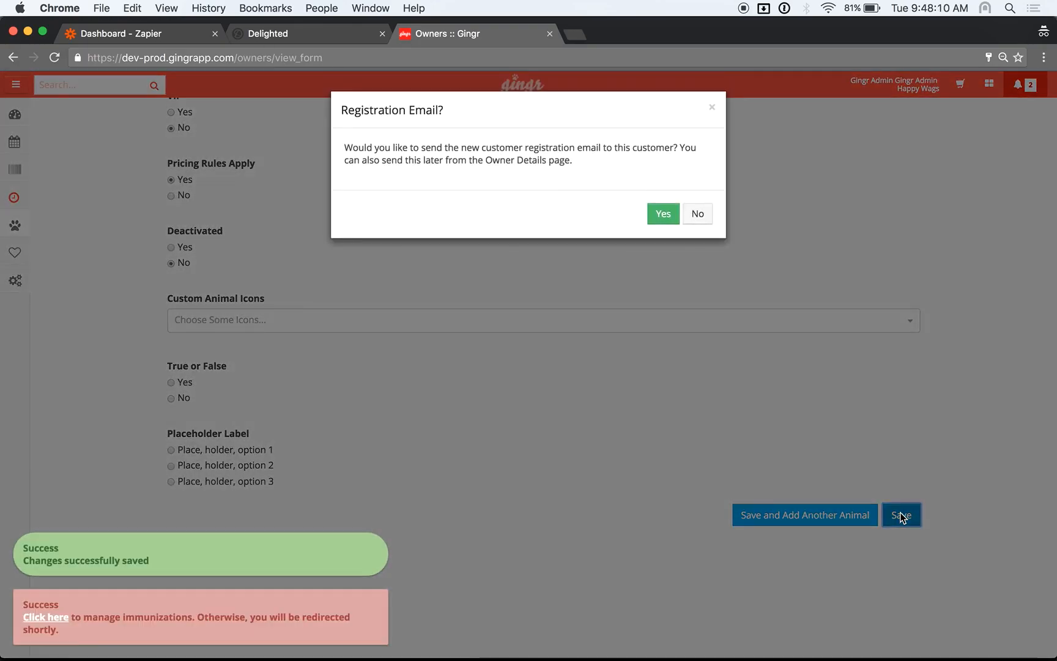
left_click(704, 220)
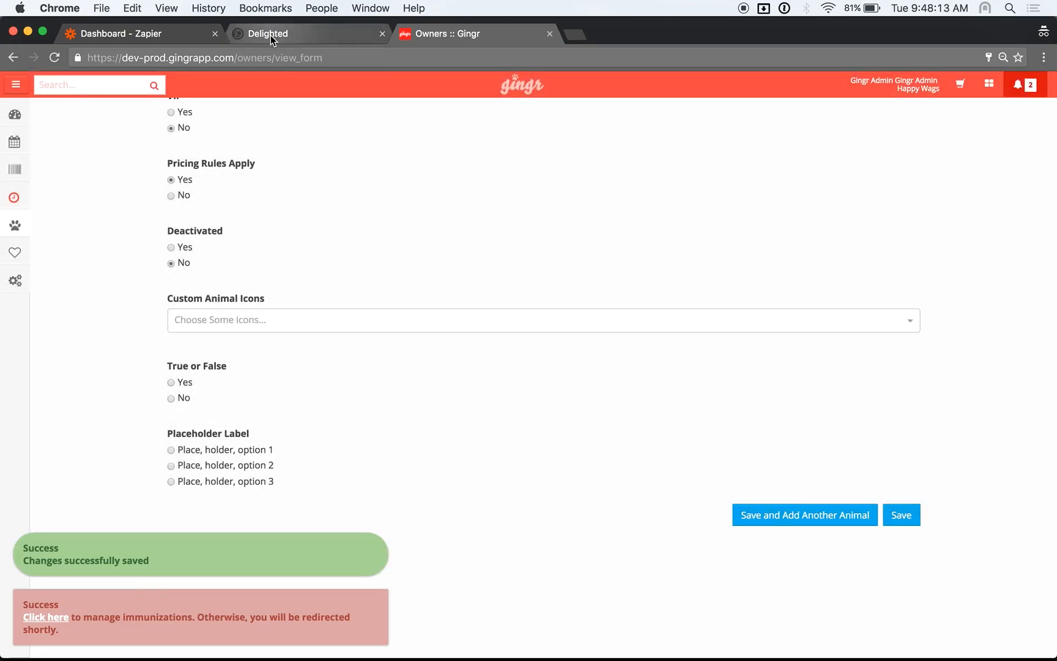
left_click(270, 34)
Reload Delighted's People list to confirm the second test owner shows 'Sending in 30 days', then return to Zapier
key("super+r")
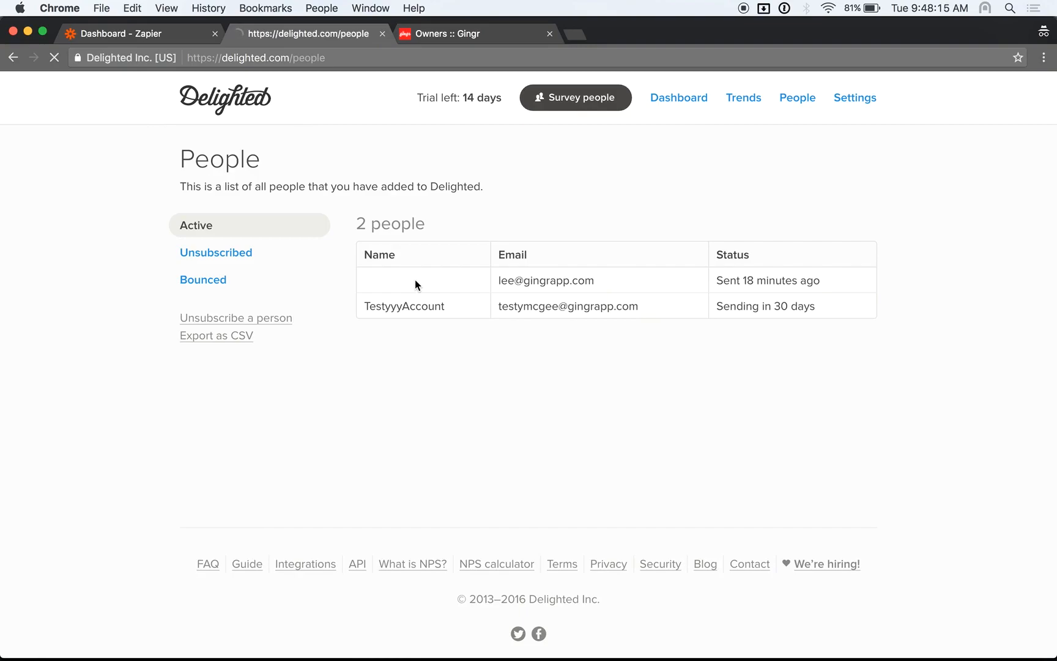
left_click_drag(365, 298, 873, 314)
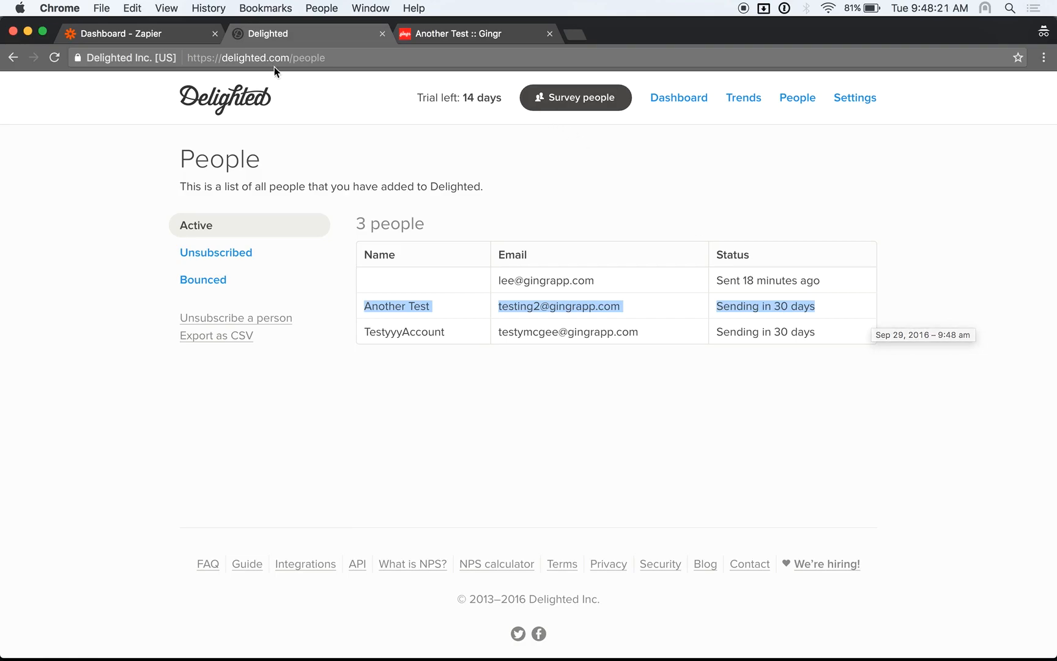
left_click(177, 38)
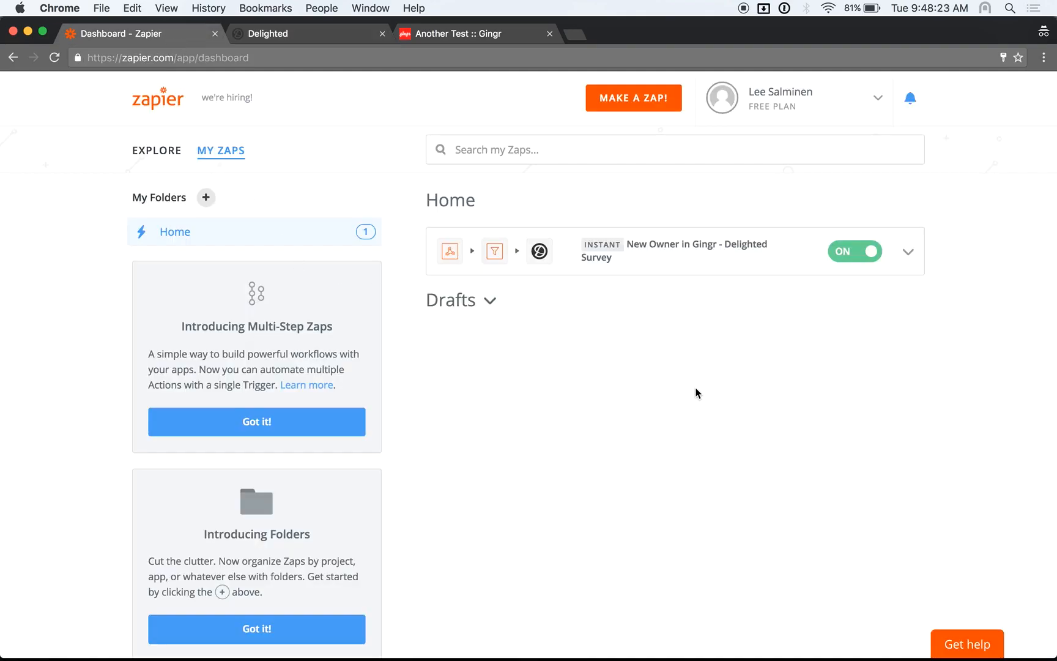